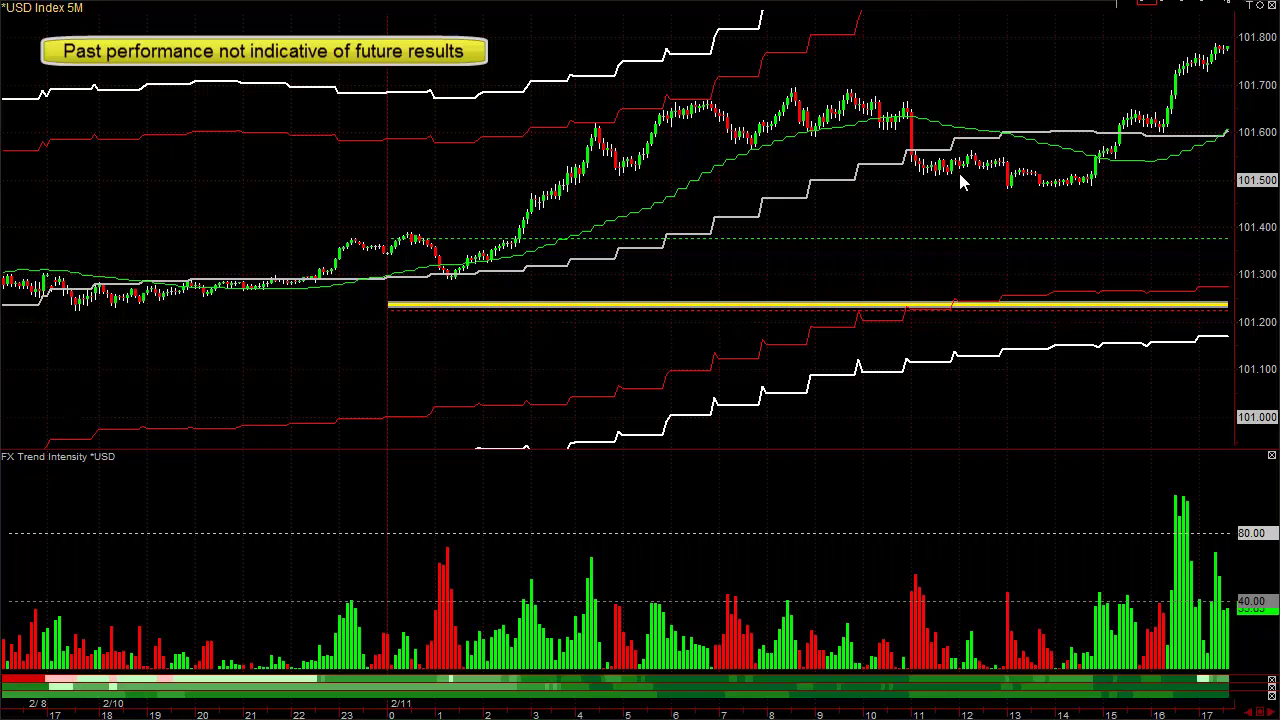
- Mark USD as U in the currency table for hours 3 through 7, based on the USD Index chart
{"action": "mouse_move", "coordinate": [913, 136]}
{"action": "left_mouse_down"}
{"action": "mouse_move", "coordinate": [1123, 177]}
{"action": "mouse_move", "coordinate": [1111, 170]}
{"action": "left_mouse_up"}
{"action": "left_click", "coordinate": [422, 304]}
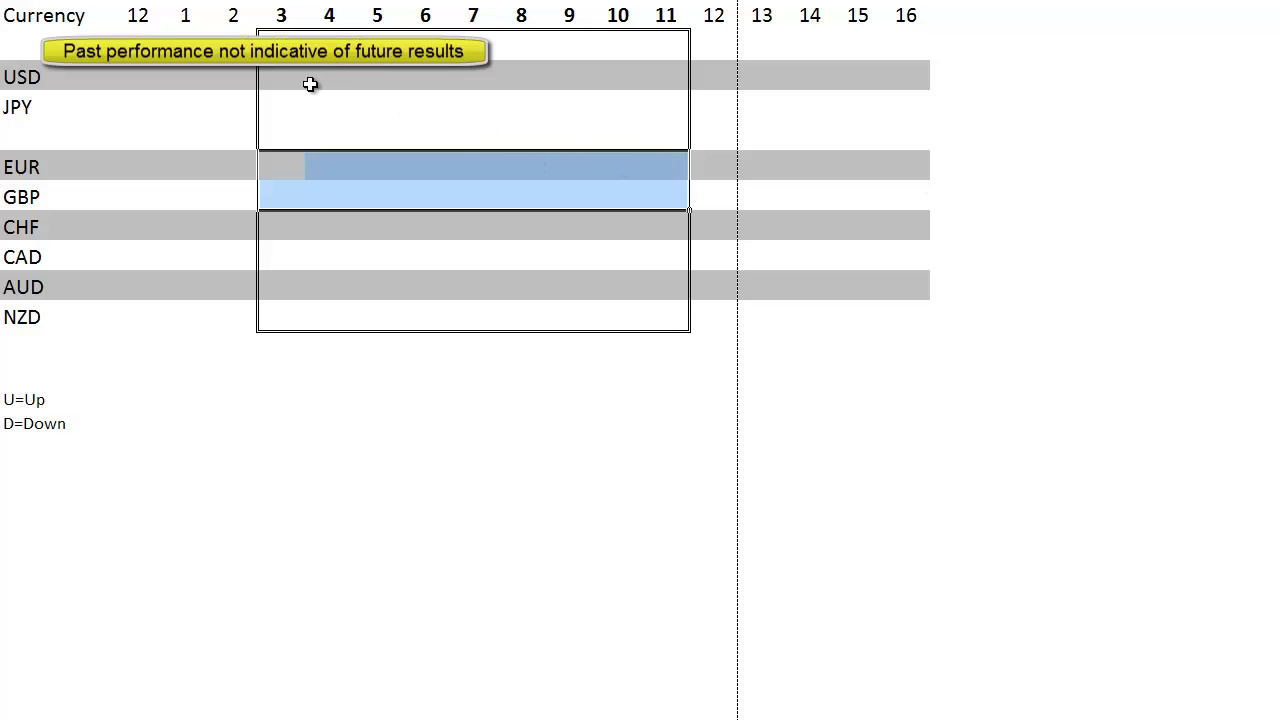
{"action": "left_click", "coordinate": [280, 76]}
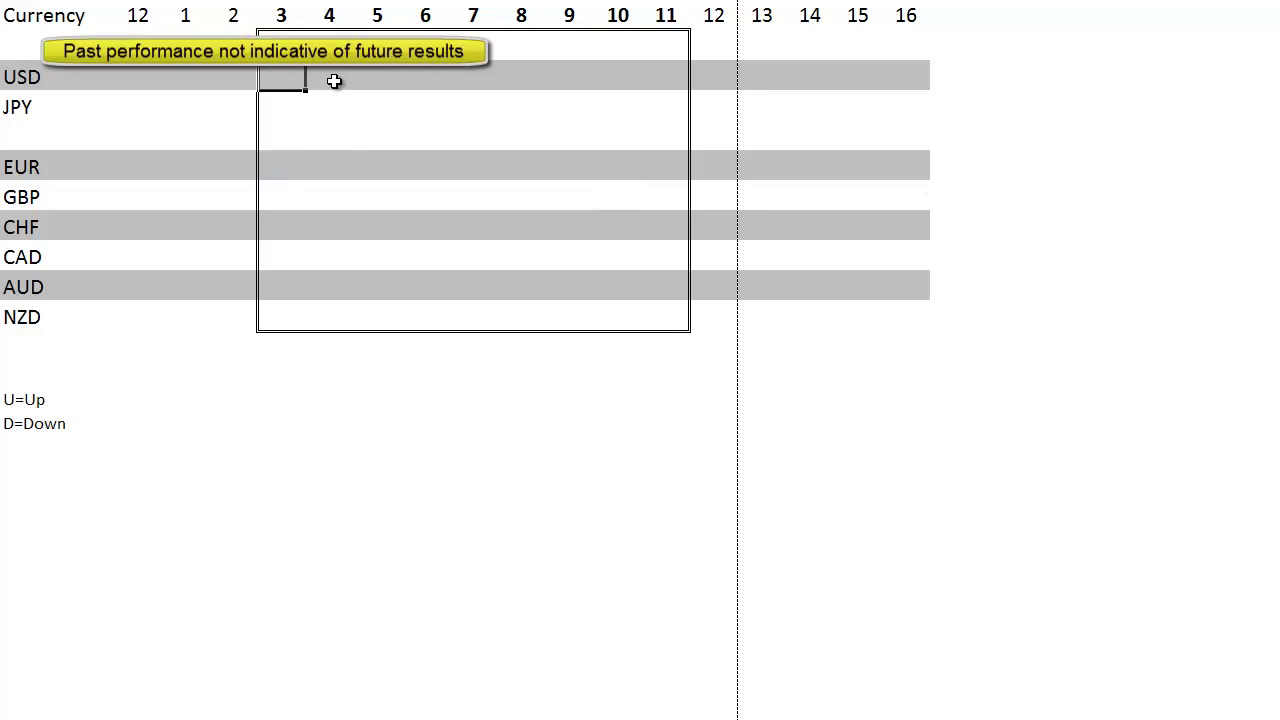
{"action": "type", "text": "U"}
{"action": "key", "text": "Tab"}
{"action": "type", "text": "U"}
{"action": "key", "text": "Tab"}
{"action": "type", "text": "U"}
{"action": "key", "text": "Tab"}
{"action": "type", "text": "U"}
{"action": "key", "text": "Tab"}
{"action": "type", "text": "U"}
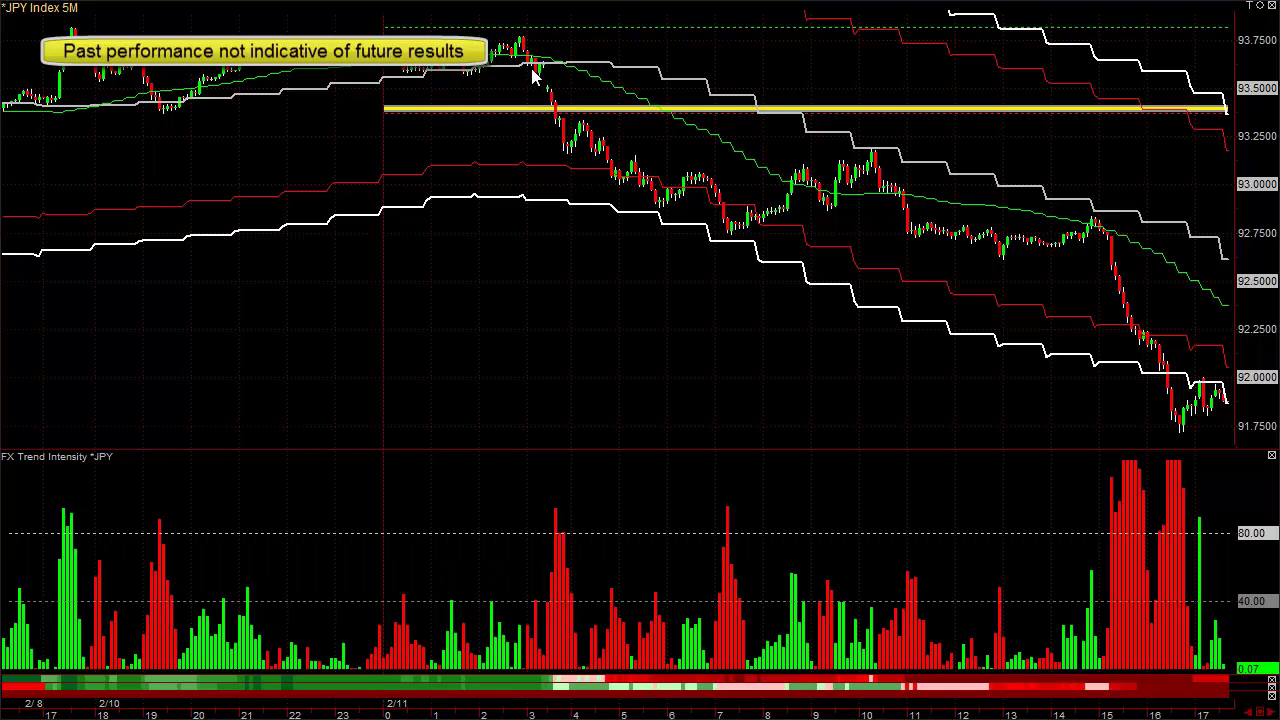
- Try a Fibonacci retracement on the JPY Index chart from about 93.77 down to about 92.47, and remove it
{"action": "left_click", "coordinate": [535, 68]}
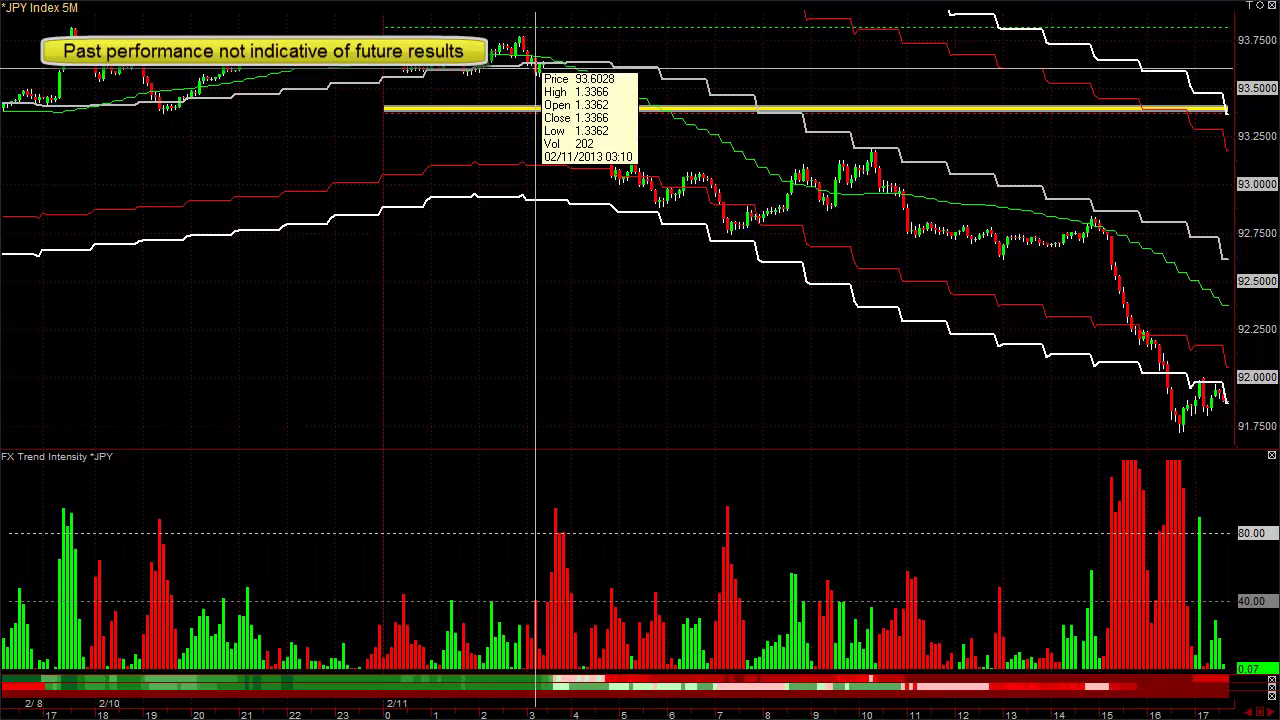
{"action": "left_click", "coordinate": [736, 237]}
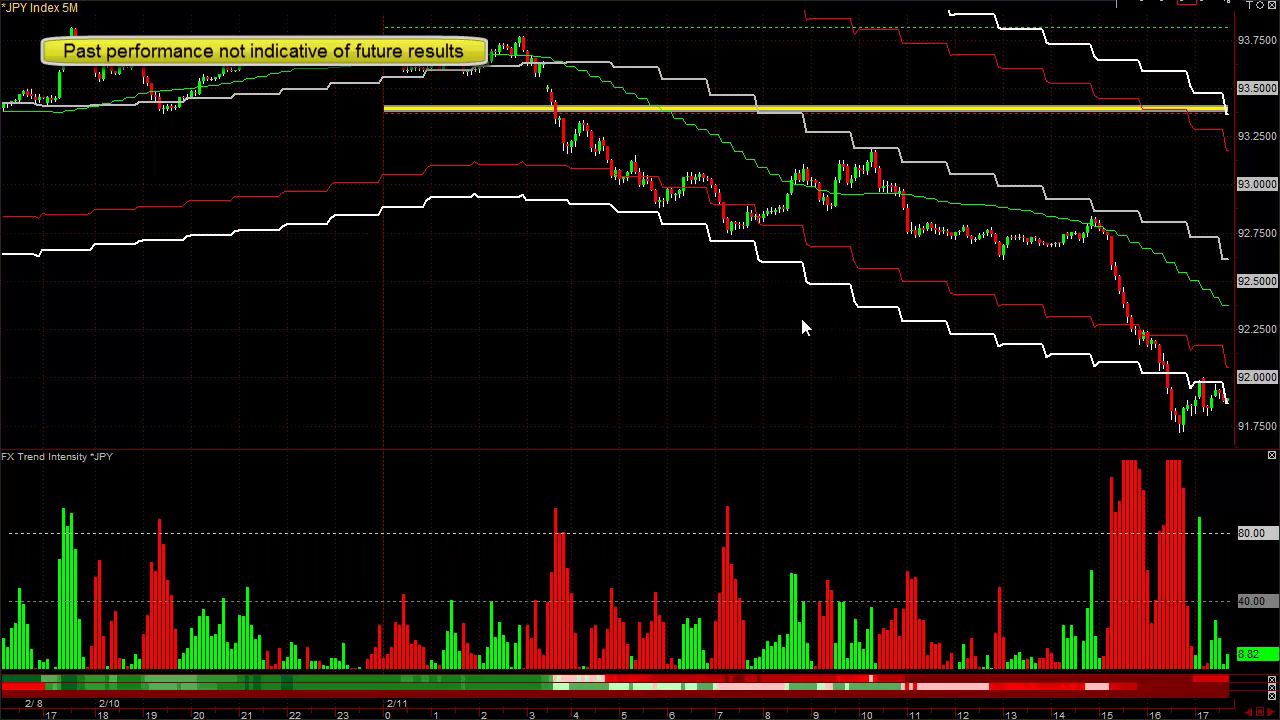
{"action": "left_click_drag", "start_coordinate": [733, 232], "coordinate": [516, 36]}
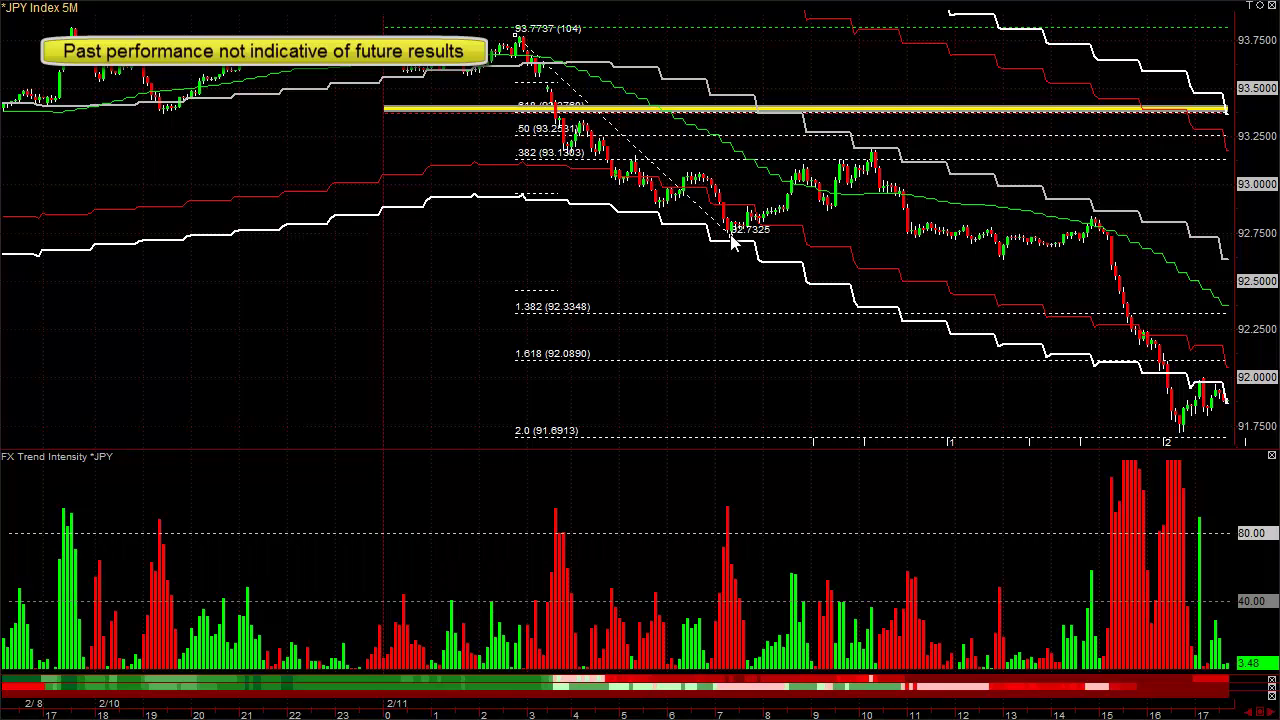
{"action": "left_click_drag", "start_coordinate": [731, 242], "coordinate": [745, 292]}
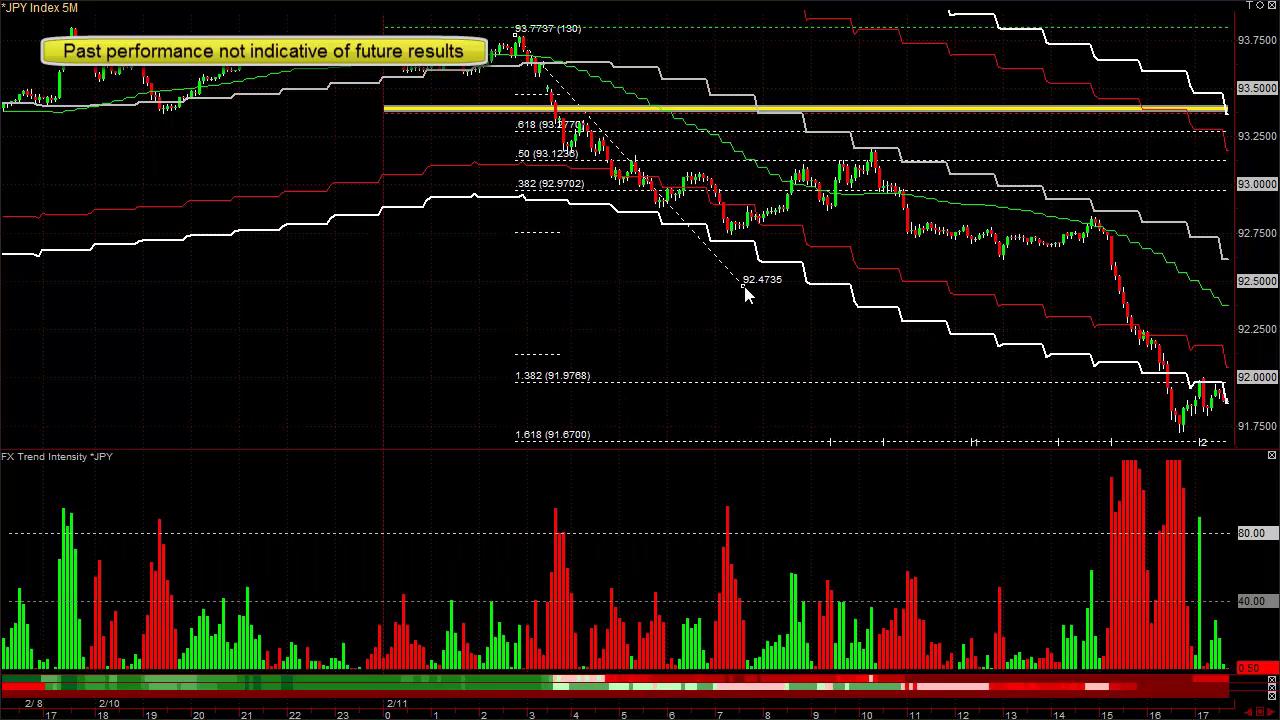
{"action": "right_click", "coordinate": [745, 291]}
{"action": "left_click", "coordinate": [762, 298]}
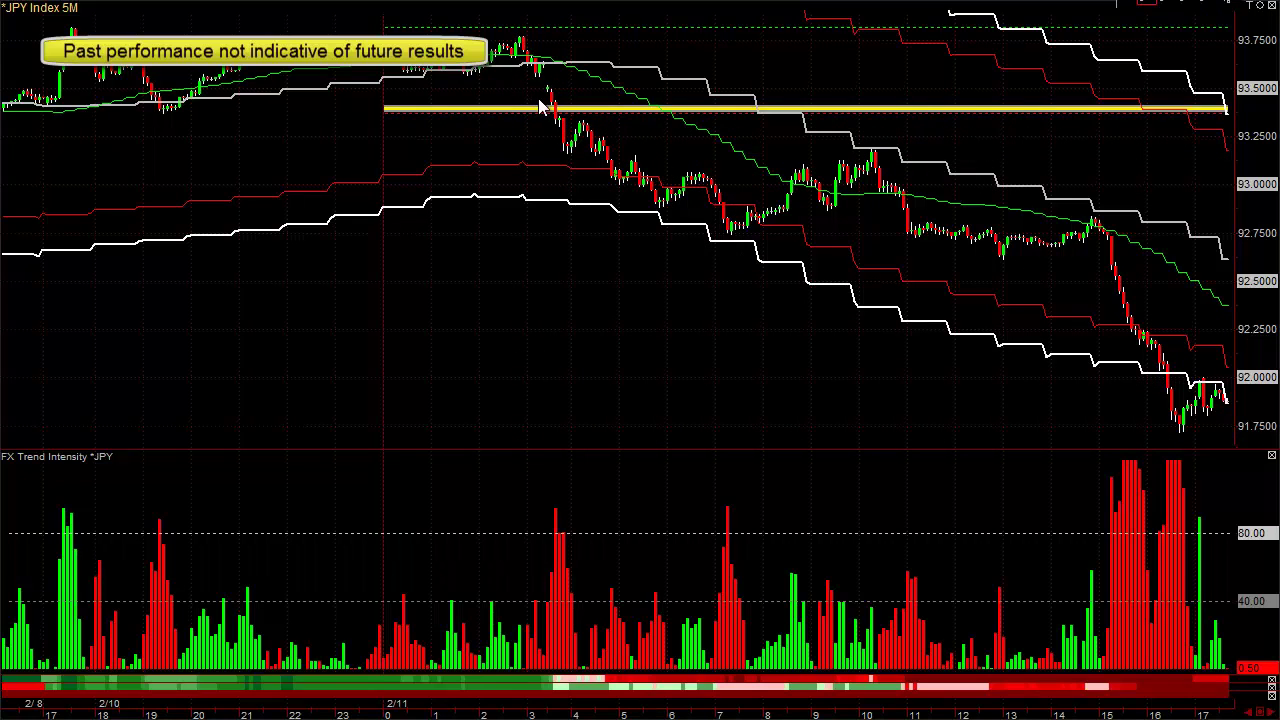
- Sketch a descending trend line along the JPY Index decline from about hour 3 to hour 9, and delete it
{"action": "mouse_move", "coordinate": [540, 100]}
{"action": "left_mouse_down"}
{"action": "mouse_move", "coordinate": [677, 149]}
{"action": "mouse_move", "coordinate": [808, 235]}
{"action": "left_mouse_up"}
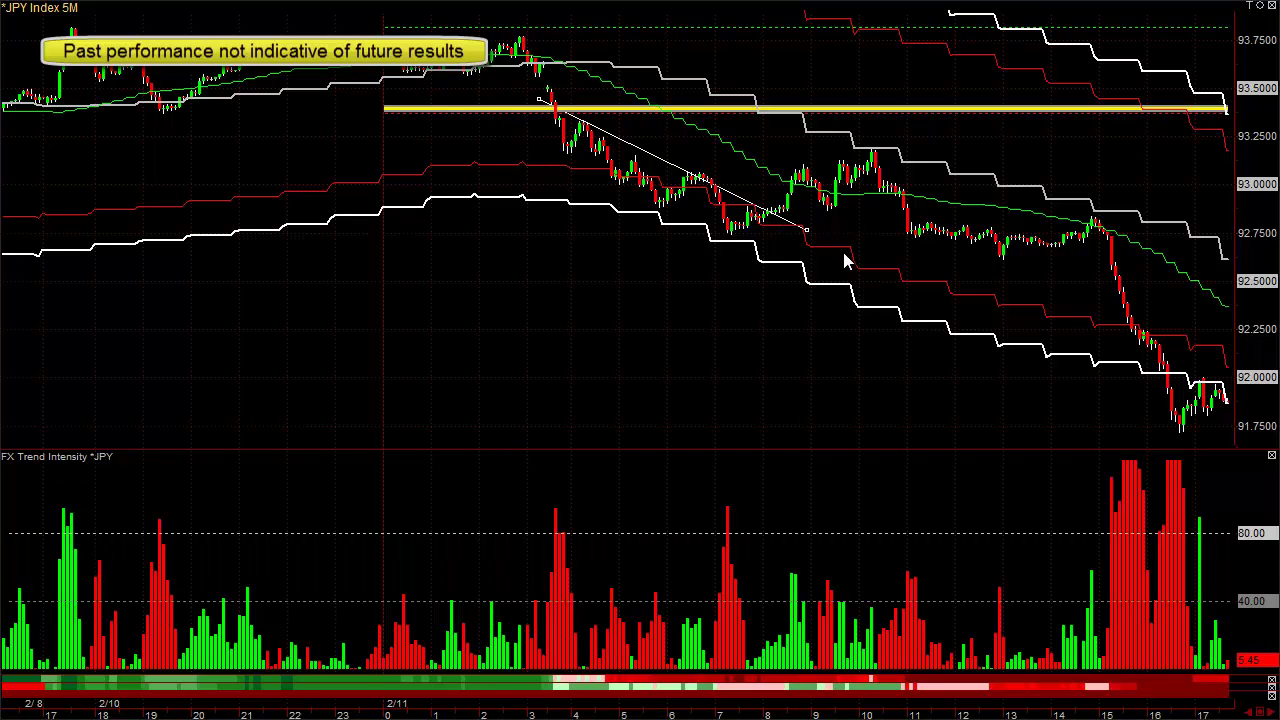
{"action": "left_click_drag", "start_coordinate": [798, 224], "coordinate": [808, 234]}
{"action": "right_click", "coordinate": [808, 234]}
{"action": "left_click", "coordinate": [835, 245]}
- Trace the JPY Index decline from 03:40 with the crosshair and mark JPY as D for hours 3 through 8
{"action": "left_click", "coordinate": [555, 123]}
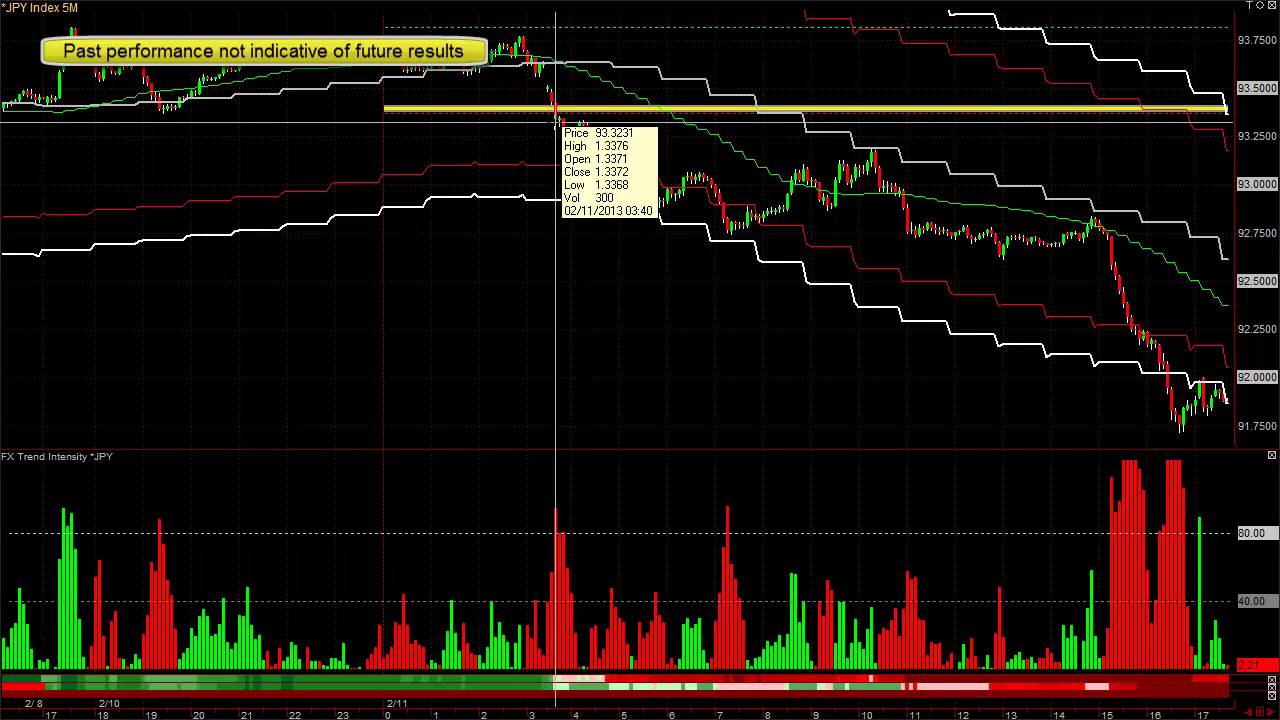
{"action": "left_click_drag", "start_coordinate": [555, 122], "coordinate": [736, 241]}
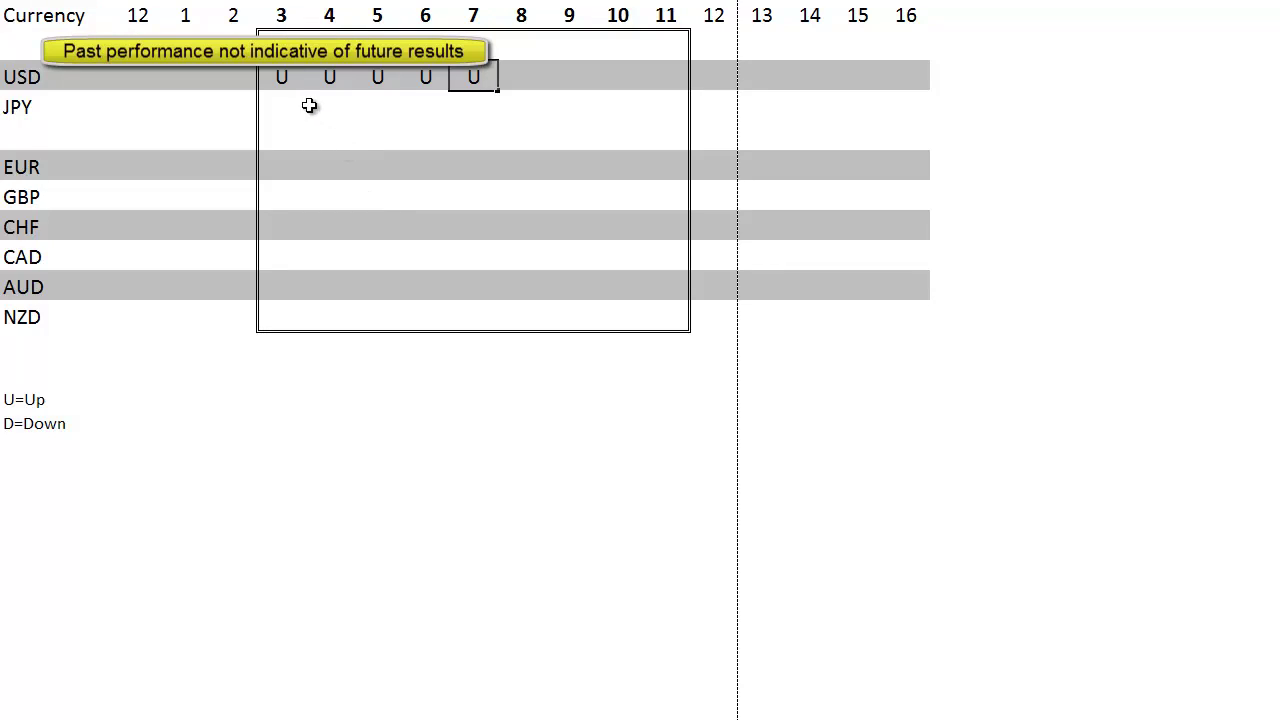
{"action": "left_click", "coordinate": [300, 107]}
{"action": "type", "text": "D"}
{"action": "key", "text": "Tab"}
{"action": "type", "text": "D"}
{"action": "key", "text": "Tab"}
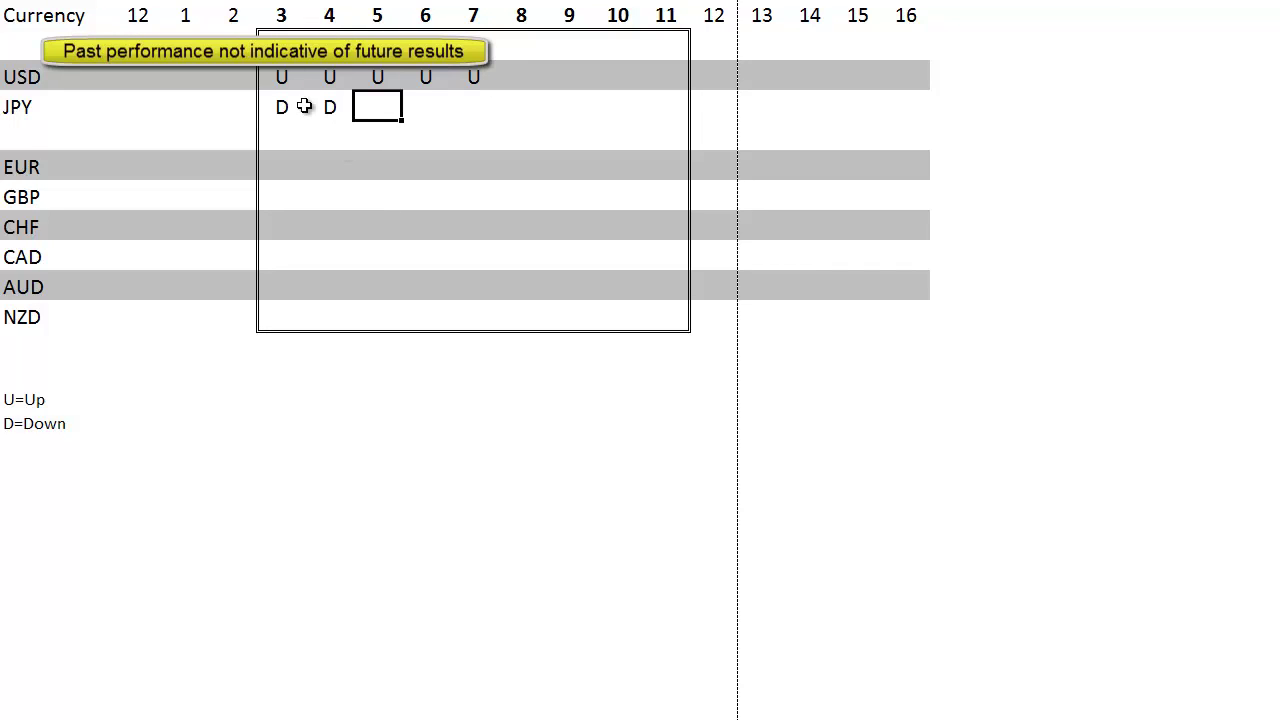
{"action": "type", "text": "D"}
{"action": "key", "text": "Tab"}
{"action": "type", "text": "D"}
{"action": "key", "text": "Tab"}
{"action": "type", "text": "D"}
{"action": "key", "text": "Tab"}
{"action": "type", "text": "D"}
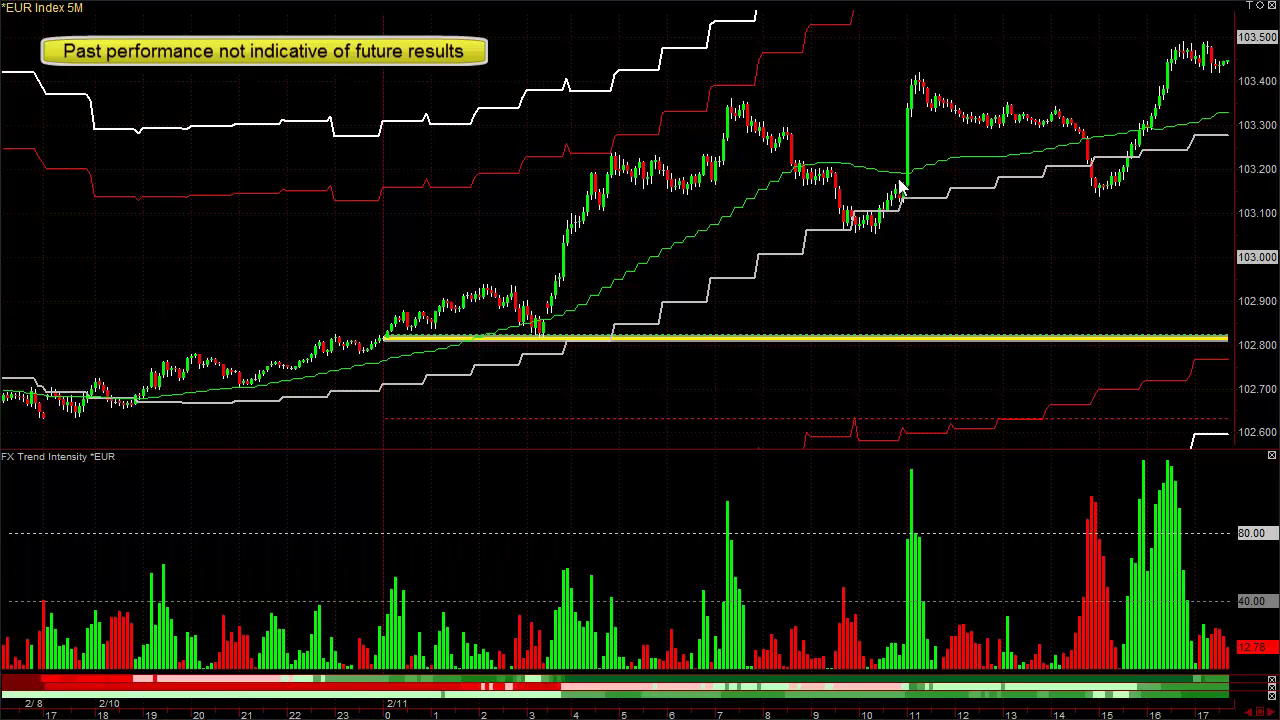
- Check the EUR Index at 15:40 with the crosshair and mark EUR as U for hours 3 through 11
{"action": "left_click", "coordinate": [1131, 150]}
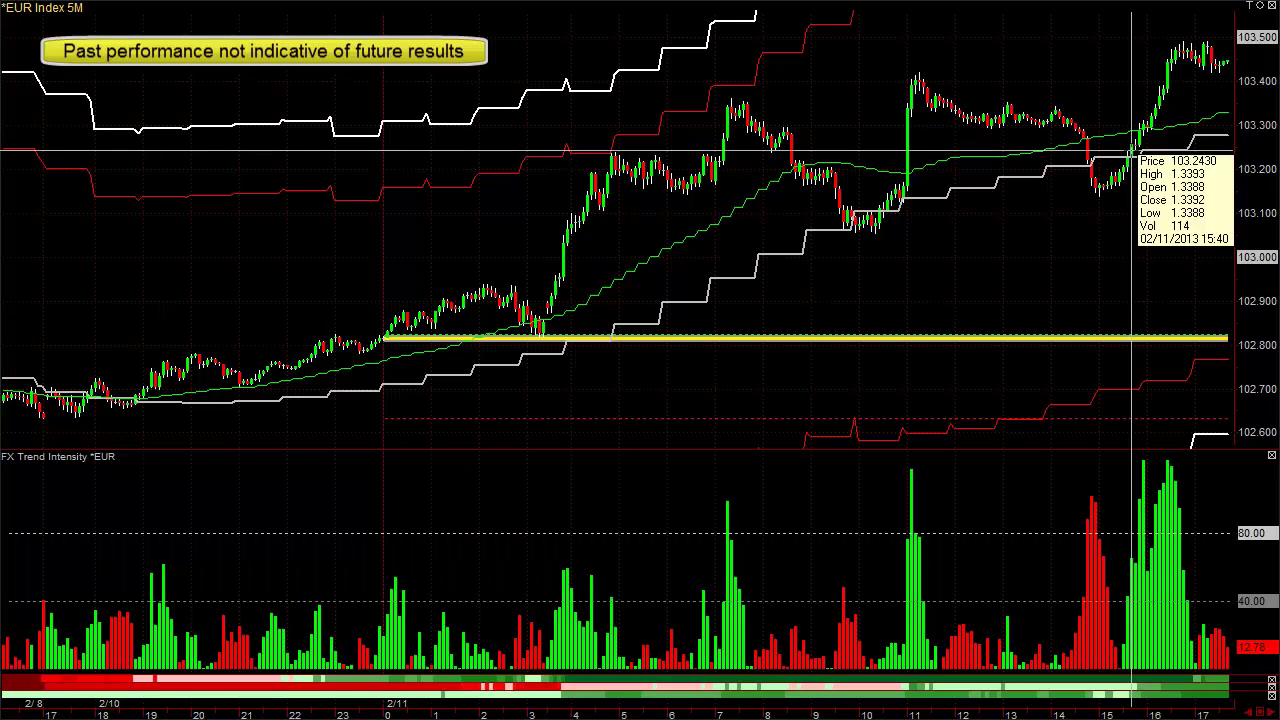
{"action": "left_click", "coordinate": [1131, 150]}
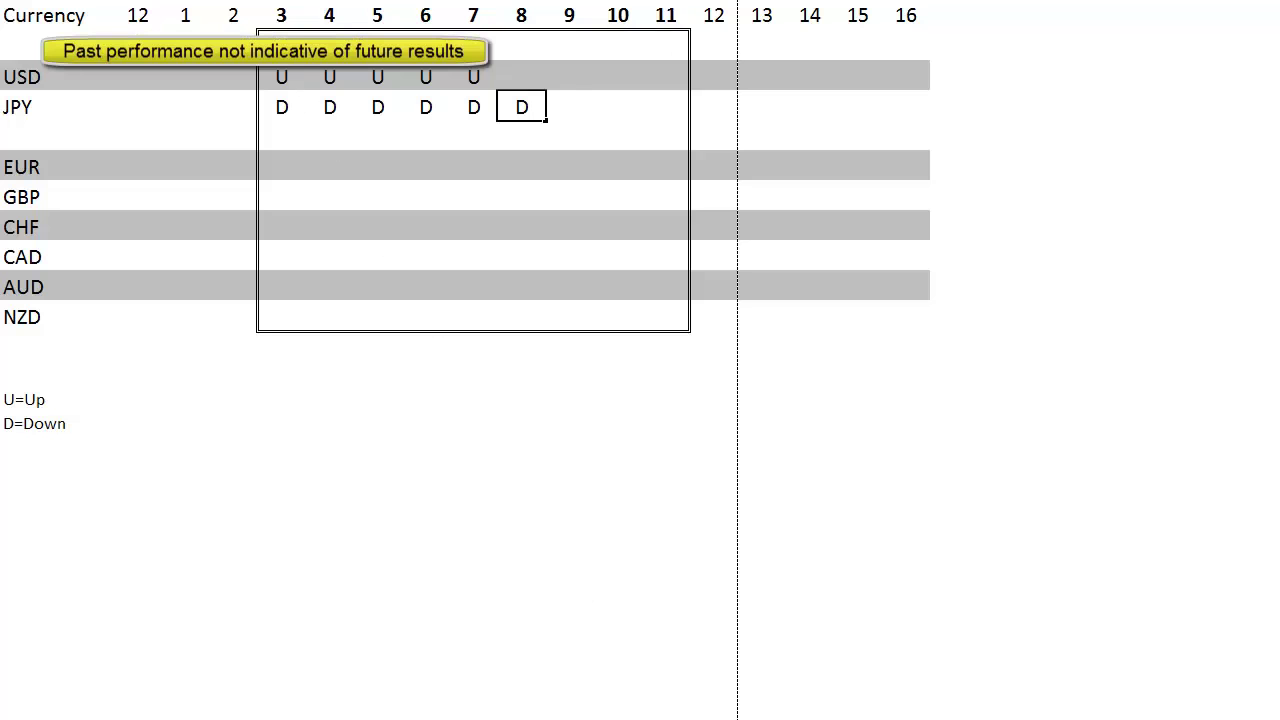
{"action": "left_click", "coordinate": [282, 170]}
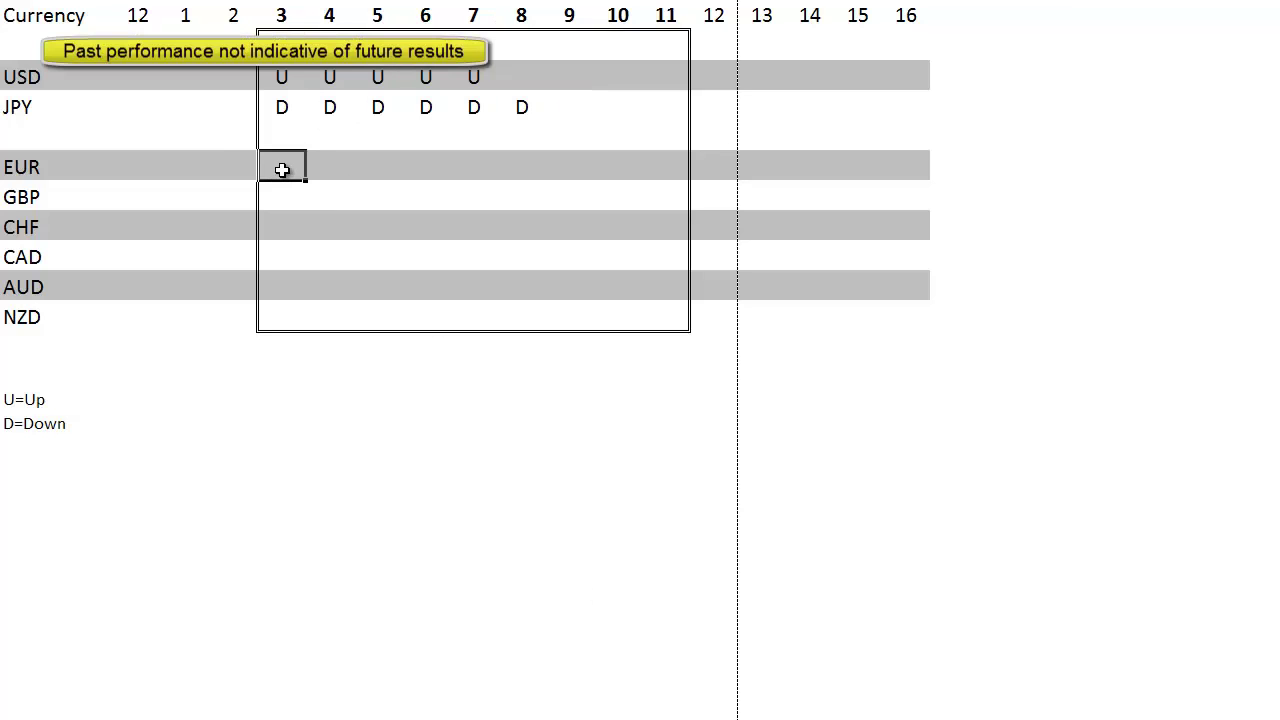
{"action": "type", "text": "U\tU\tU\t"}
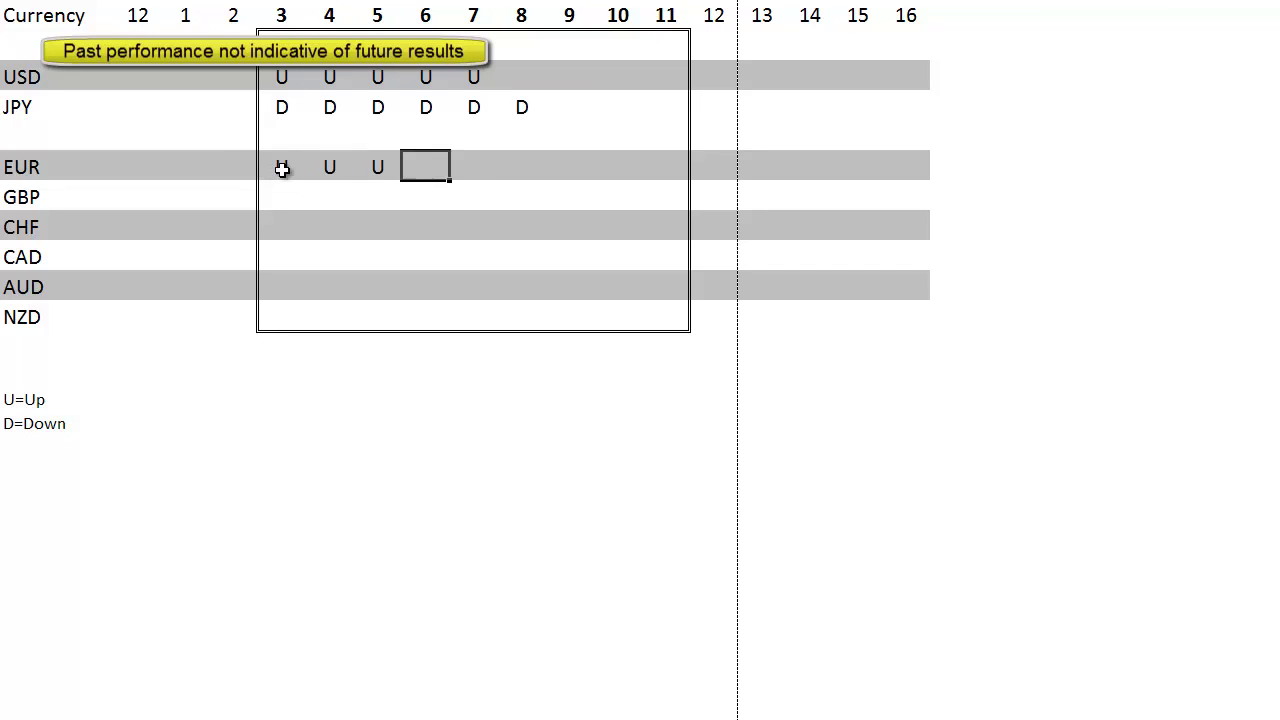
{"action": "type", "text": "U\tU\tU\tU"}
{"action": "key", "text": "Tab"}
{"action": "type", "text": "U"}
{"action": "key", "text": "Tab"}
{"action": "type", "text": "U"}
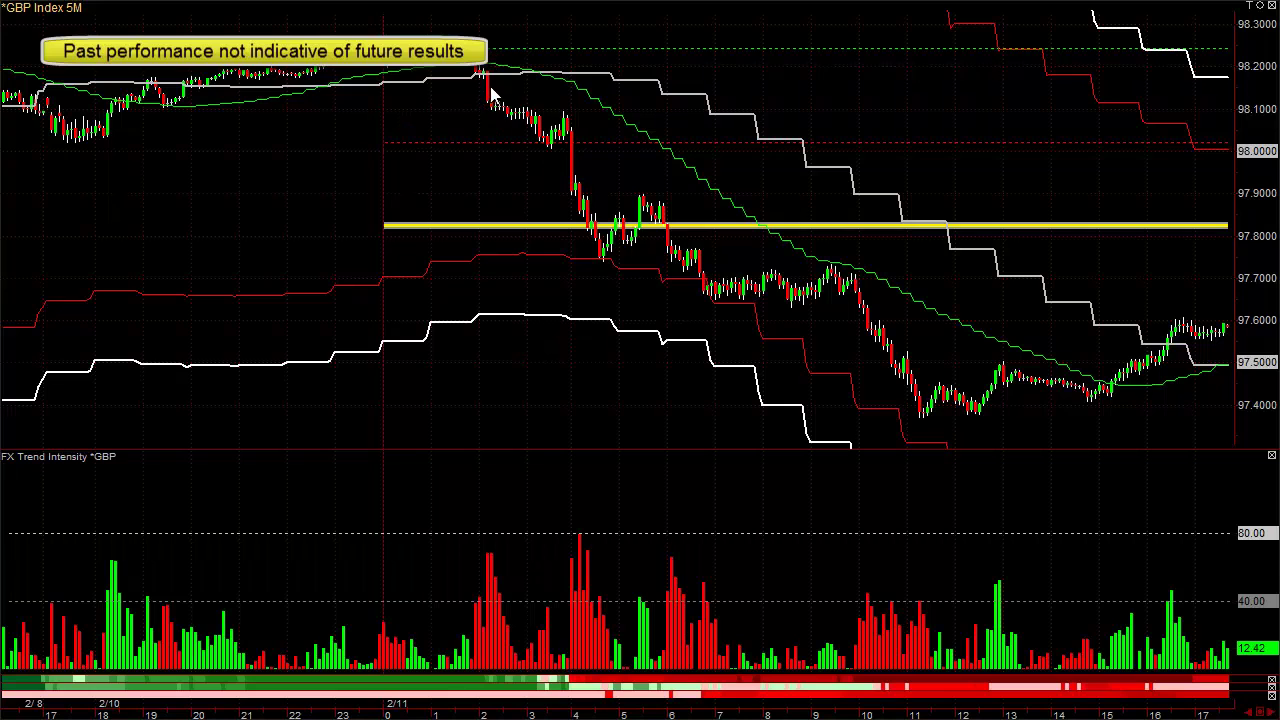
- Draw a horizontal line on the GBP Index chart at about 97.67, from about hour 6 to hour 11
{"action": "left_click_drag", "start_coordinate": [491, 88], "coordinate": [487, 87]}
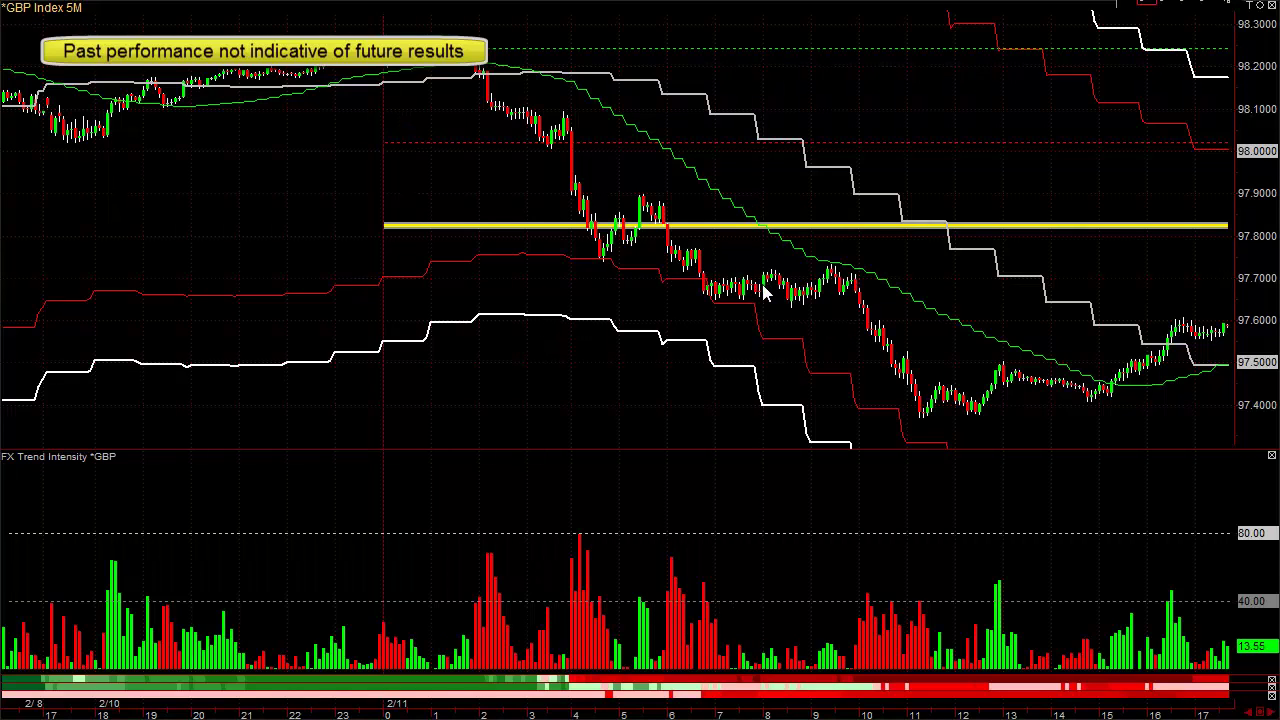
{"action": "left_click_drag", "start_coordinate": [686, 293], "coordinate": [932, 292]}
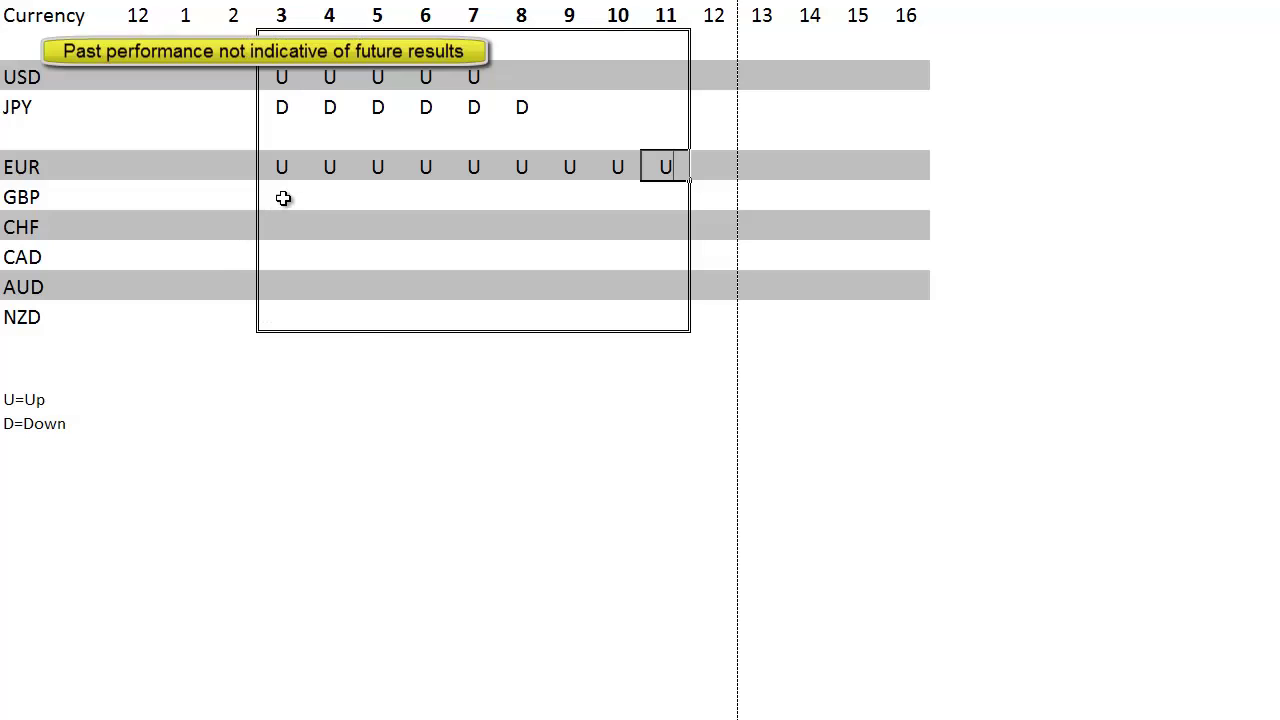
- Mark GBP as D in the currency table for hours 3 through 11
{"action": "left_click", "coordinate": [286, 197]}
{"action": "type", "text": "D\tD\tD\t"}
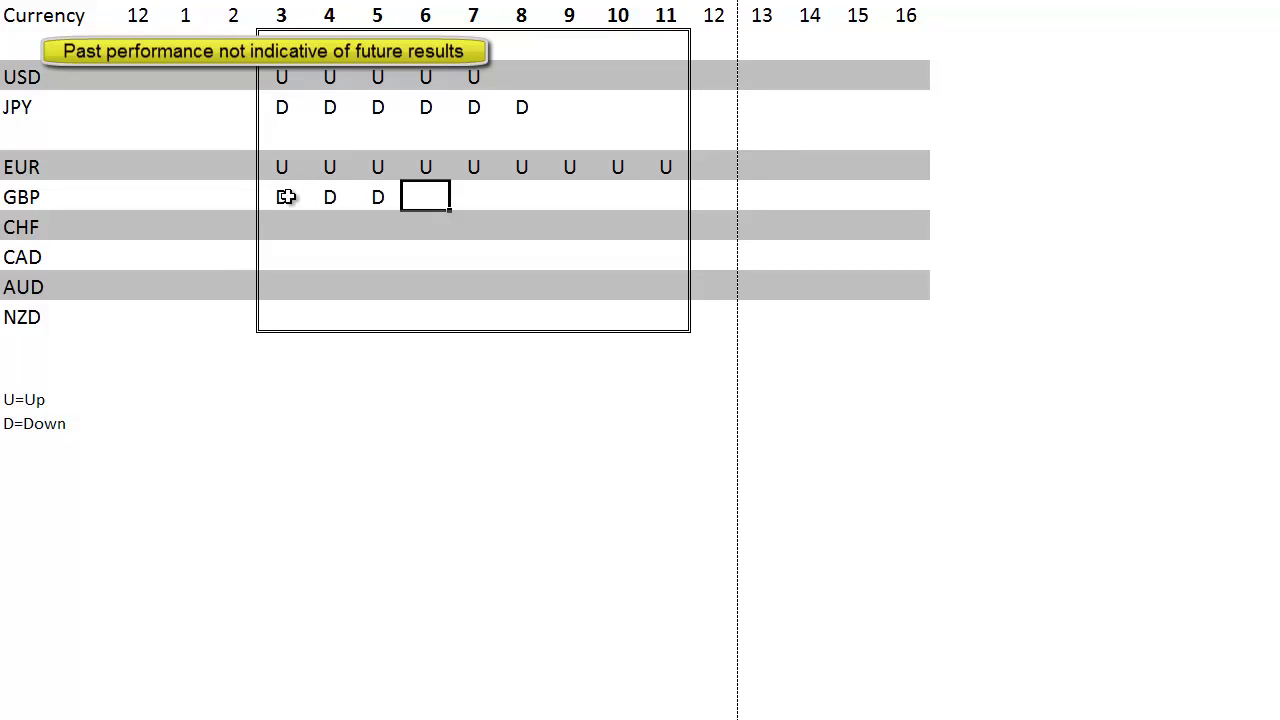
{"action": "type", "text": "D\tD\tD\tD\tD\tD"}
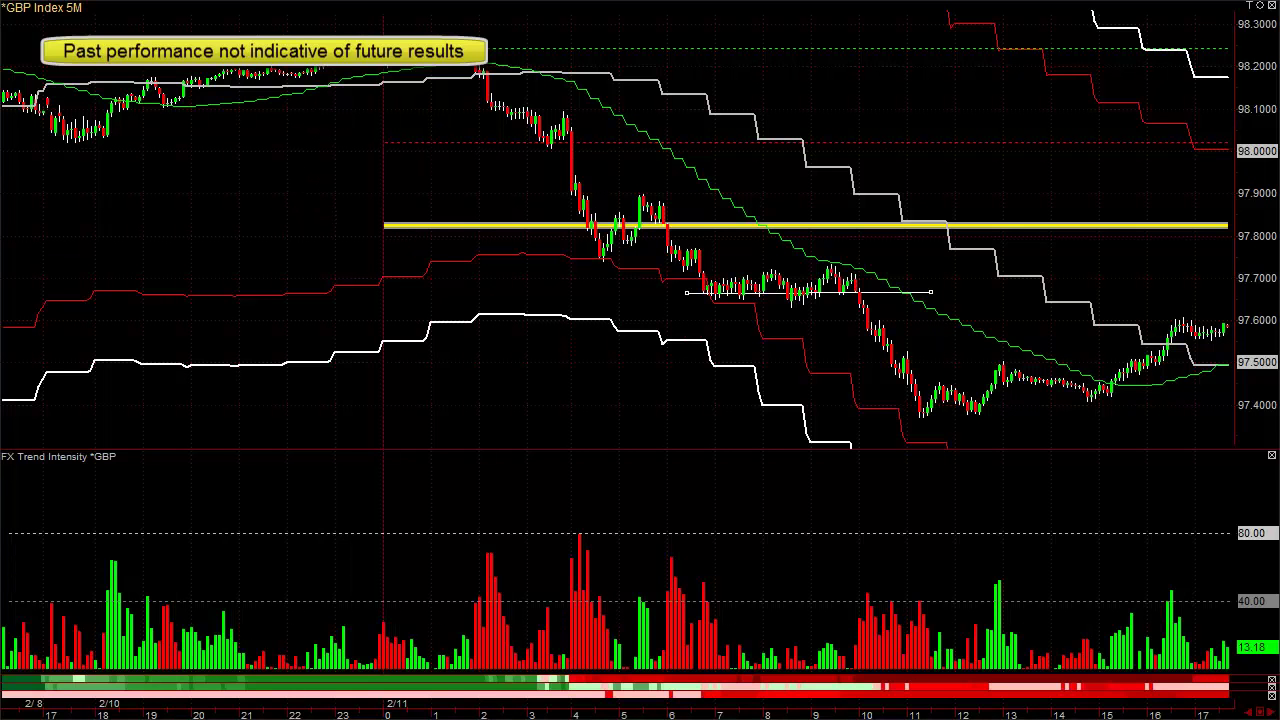
- Review the CHF, CAD, AUD and NZD index chart layers in turn and move the workstation window out of the way
{"action": "left_click_drag", "start_coordinate": [283, 712], "coordinate": [357, 427]}
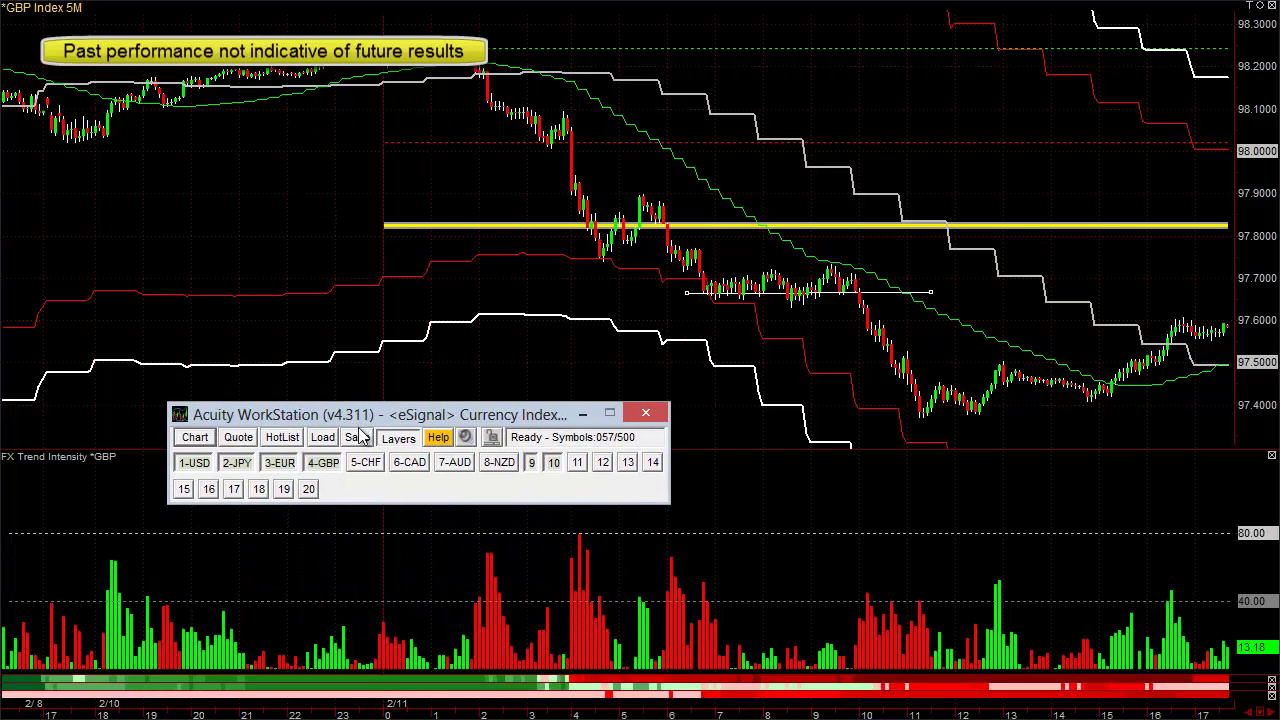
{"action": "left_click", "coordinate": [366, 463]}
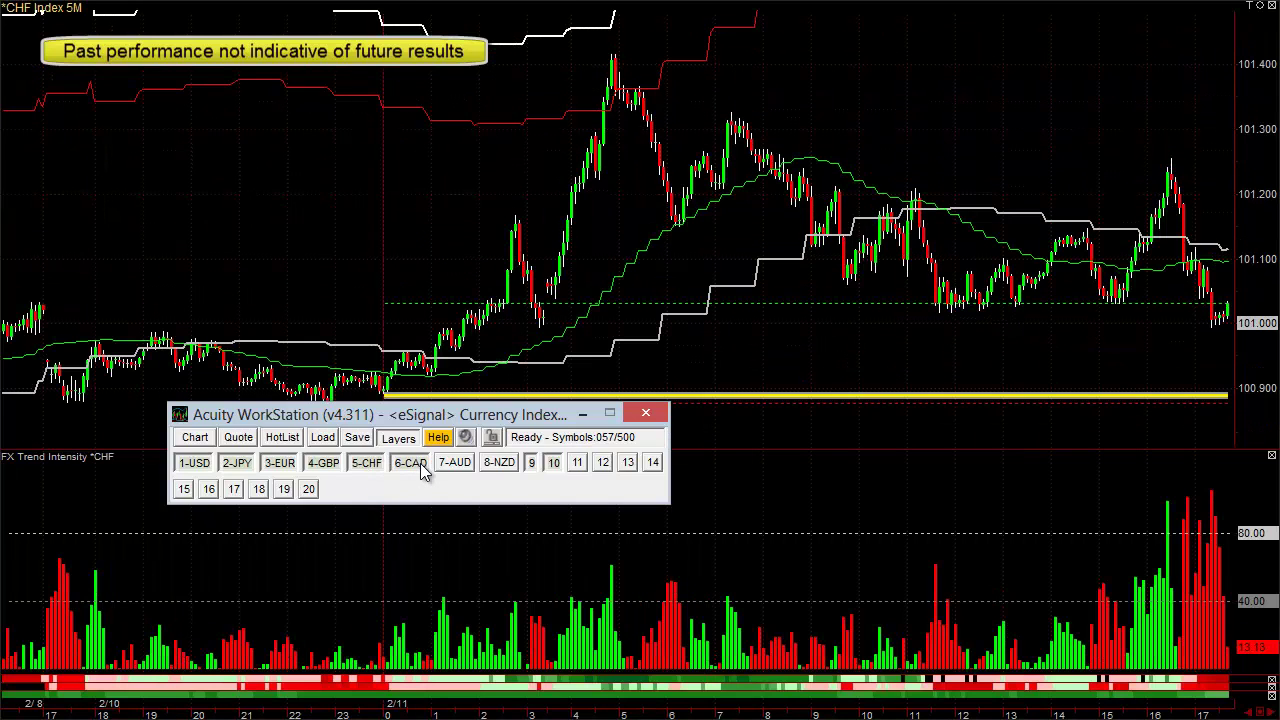
{"action": "left_click", "coordinate": [412, 466]}
{"action": "left_click", "coordinate": [465, 470]}
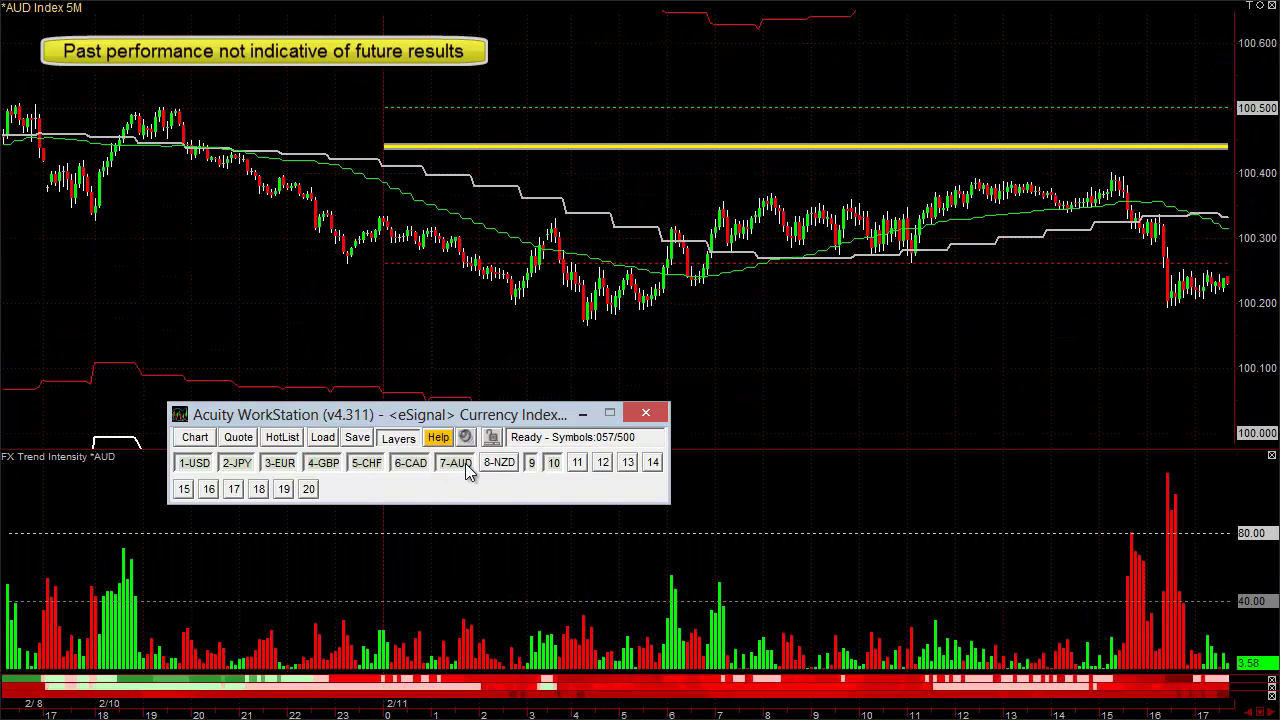
{"action": "left_click", "coordinate": [505, 471]}
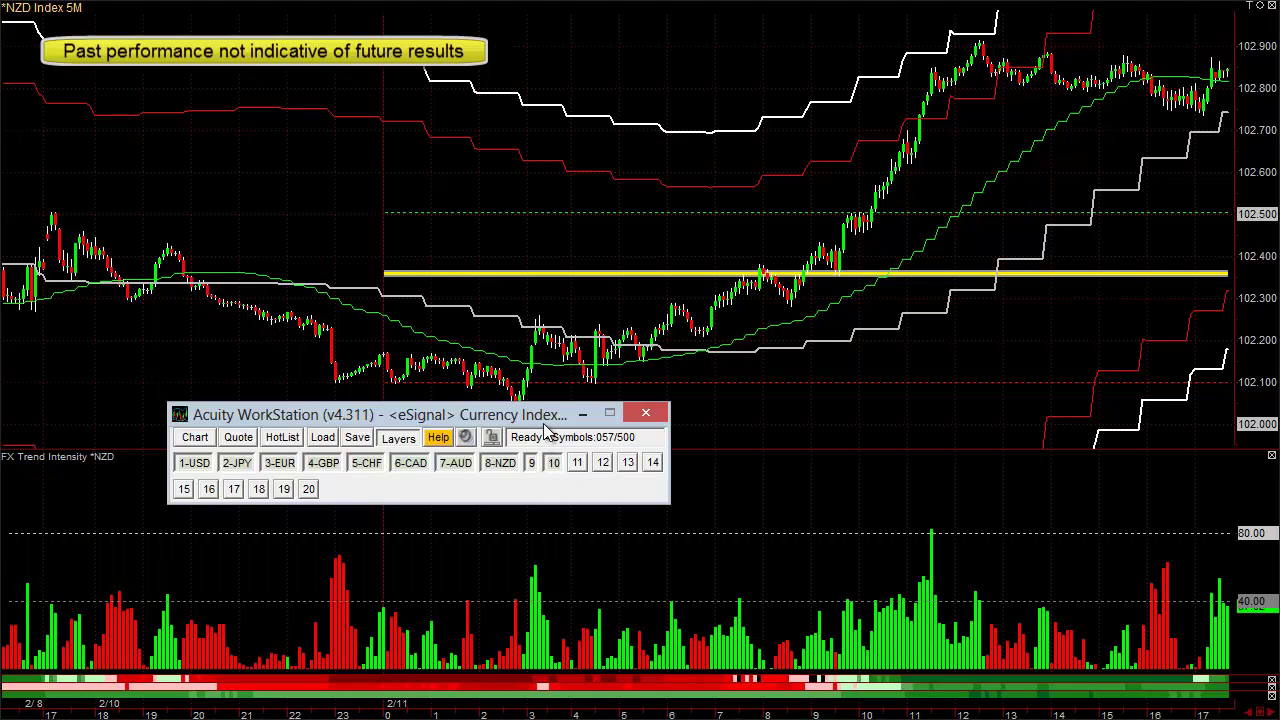
{"action": "left_click_drag", "start_coordinate": [547, 418], "coordinate": [520, 719]}
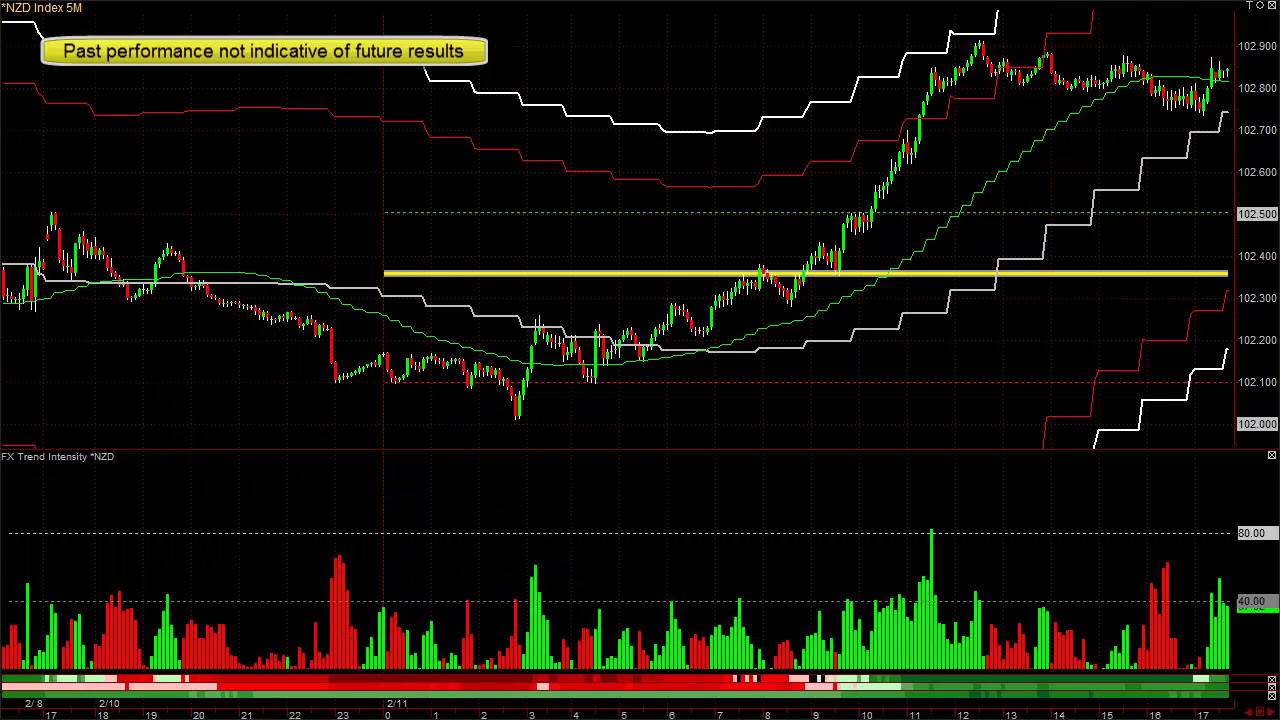
- Create a 5-minute GBPNZD candle chart with 6 days of data and enlarge it to about 769 by 360
{"action": "left_click_drag", "start_coordinate": [340, 719], "coordinate": [362, 226]}
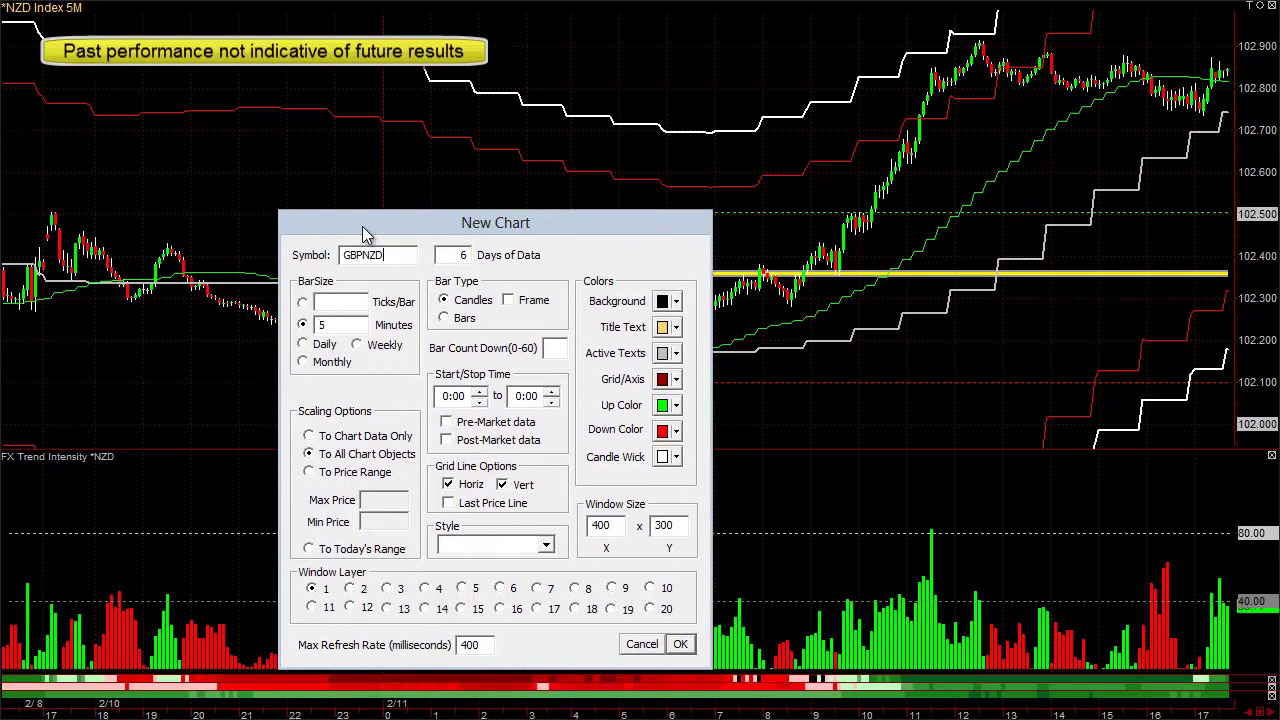
{"action": "key", "text": "Return"}
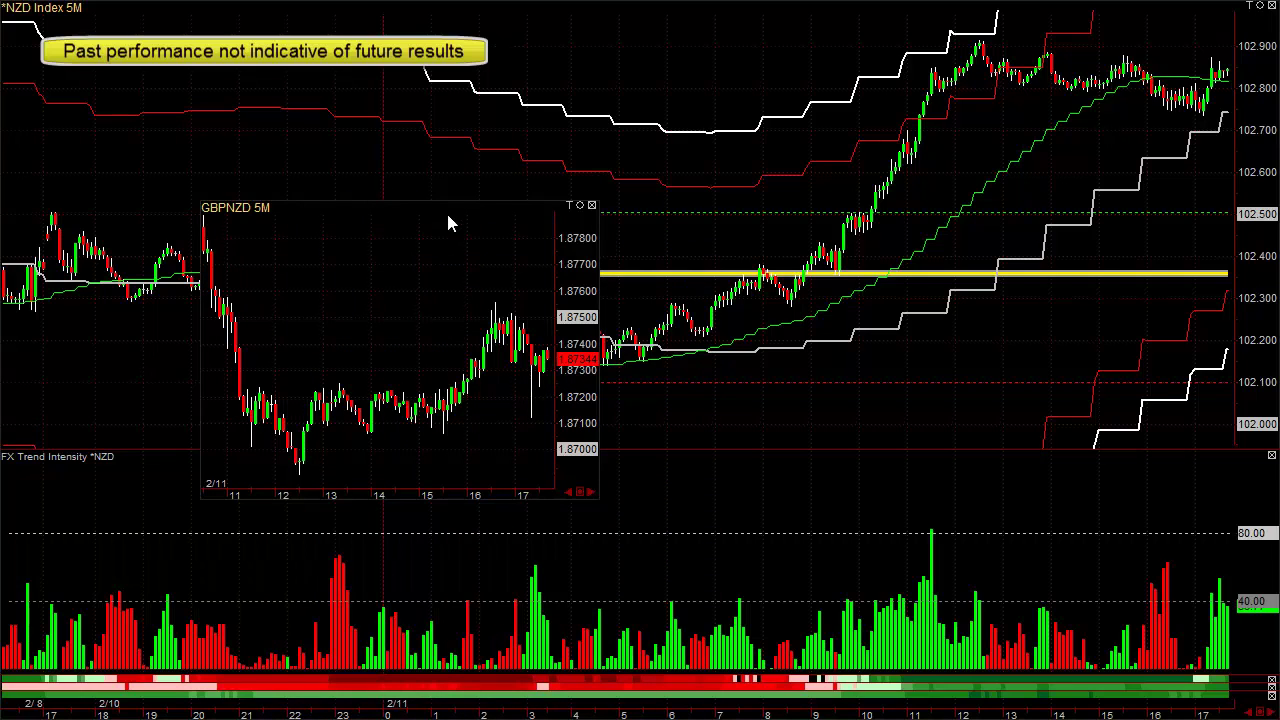
{"action": "mouse_move", "coordinate": [459, 207]}
{"action": "left_mouse_down"}
{"action": "mouse_move", "coordinate": [266, 397]}
{"action": "mouse_move", "coordinate": [531, 374]}
{"action": "mouse_move", "coordinate": [506, 346]}
{"action": "mouse_move", "coordinate": [470, 185]}
{"action": "left_mouse_up"}
{"action": "left_click_drag", "start_coordinate": [444, 135], "coordinate": [397, 15]}
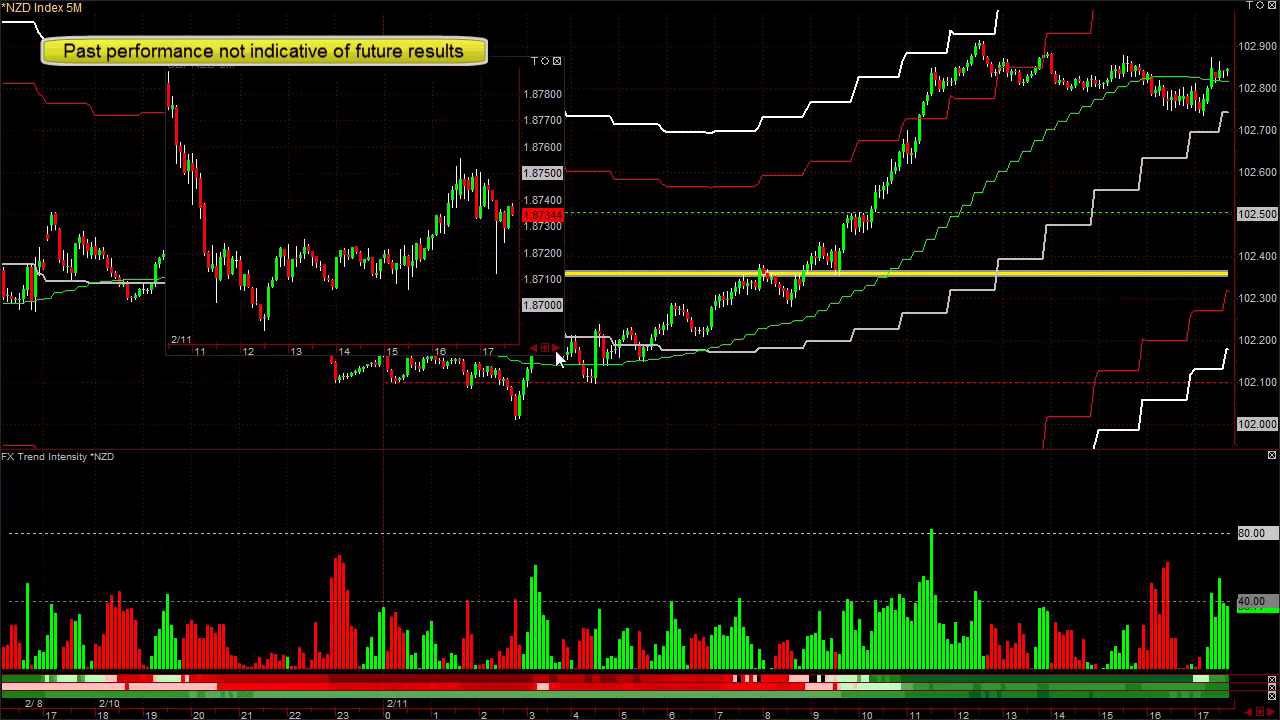
{"action": "left_click_drag", "start_coordinate": [566, 352], "coordinate": [932, 413]}
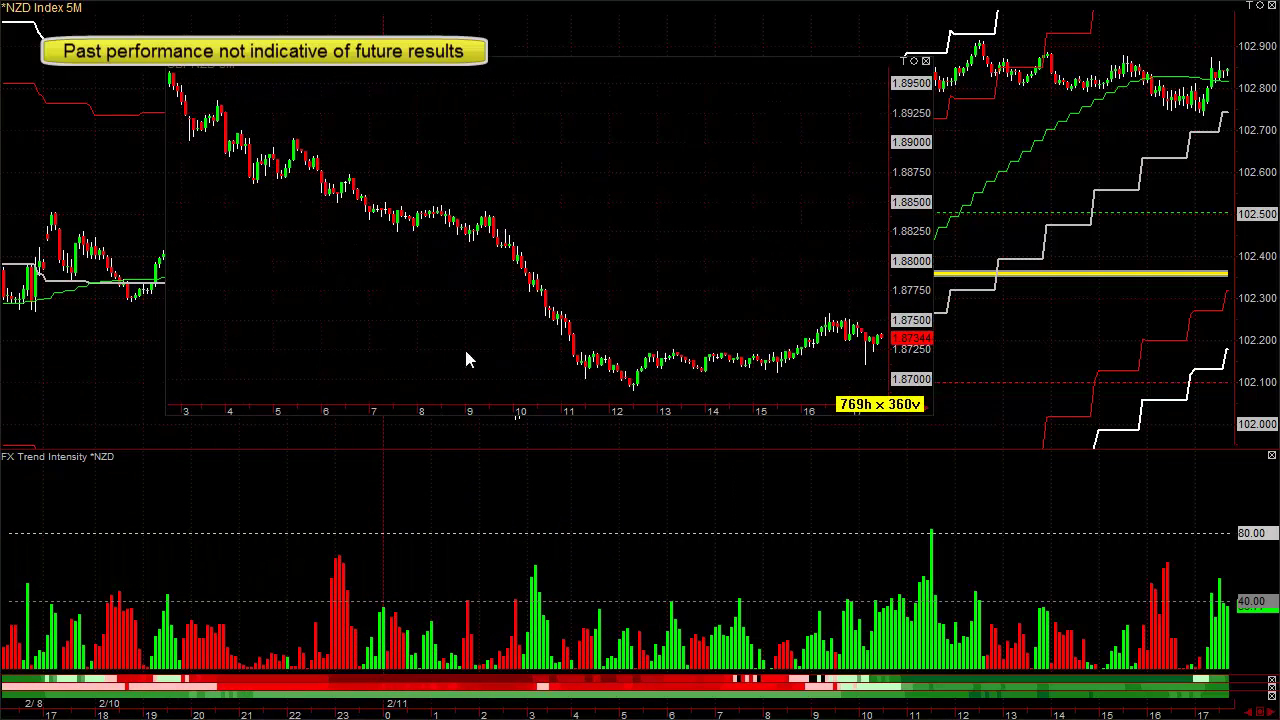
- Trace the GBPNZD decline from 06:15 to about hour 10 with the crosshair
{"action": "left_click", "coordinate": [333, 201]}
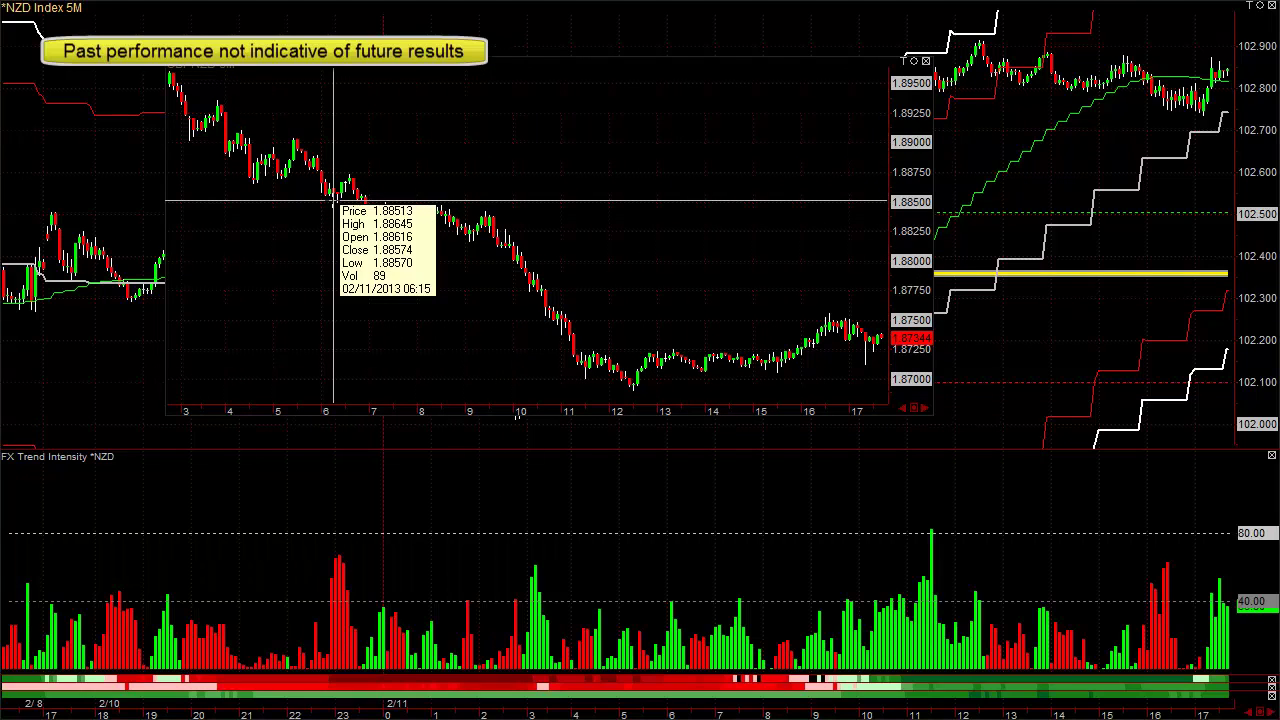
{"action": "left_click_drag", "start_coordinate": [333, 201], "coordinate": [509, 385]}
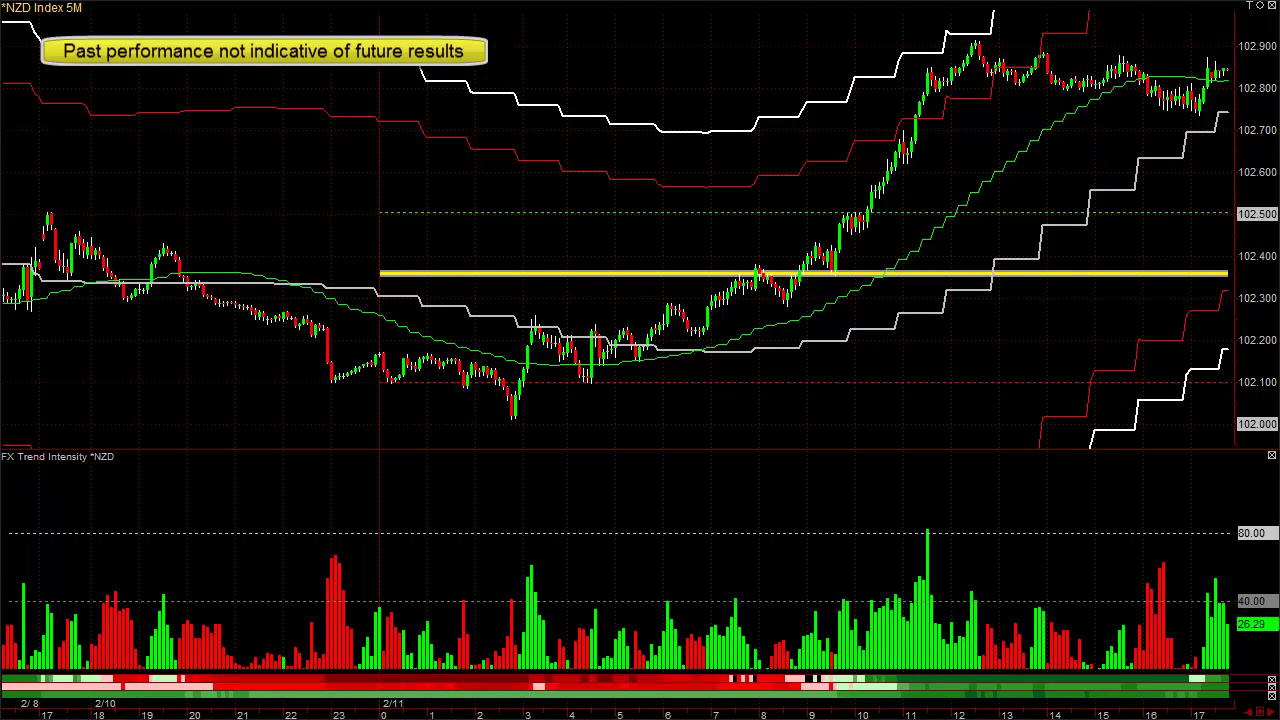
- Bring the GBPNZD chart back over the NZD index and change its symbol to GBPUSD
{"action": "left_click_drag", "start_coordinate": [1279, 170], "coordinate": [427, 106]}
{"action": "type", "text": "GBPUSD"}
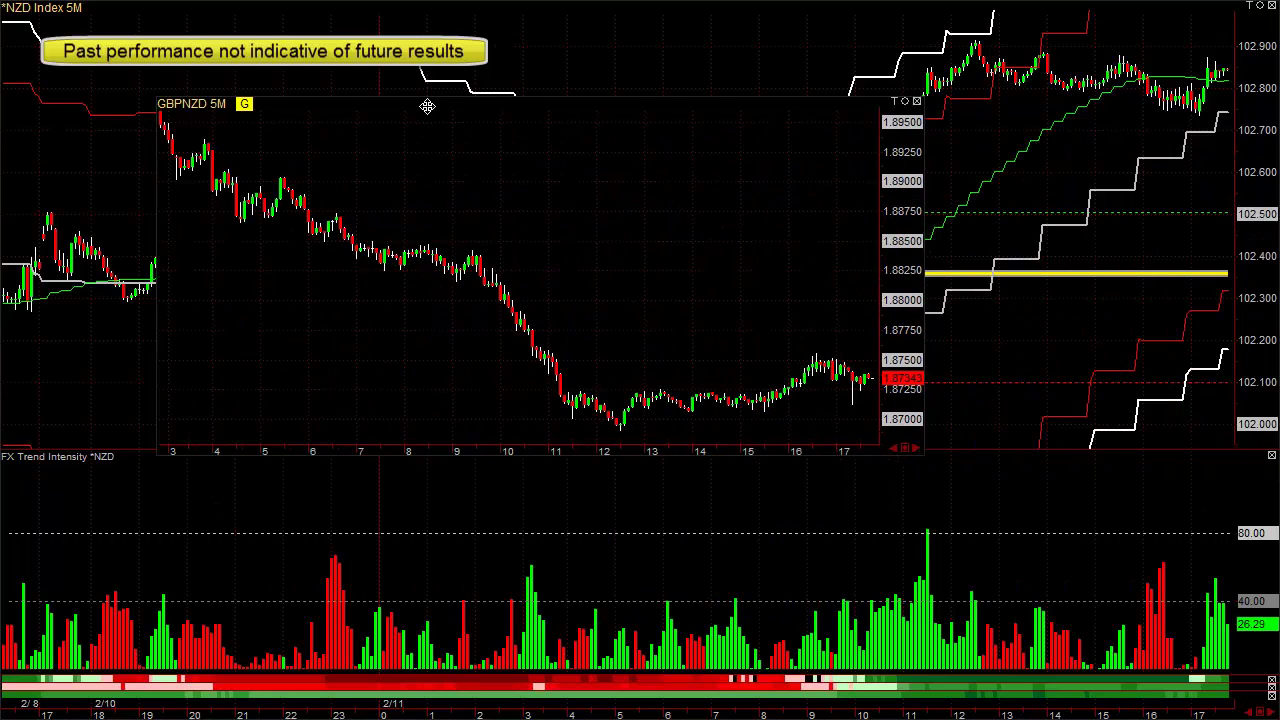
{"action": "key", "text": "Return"}
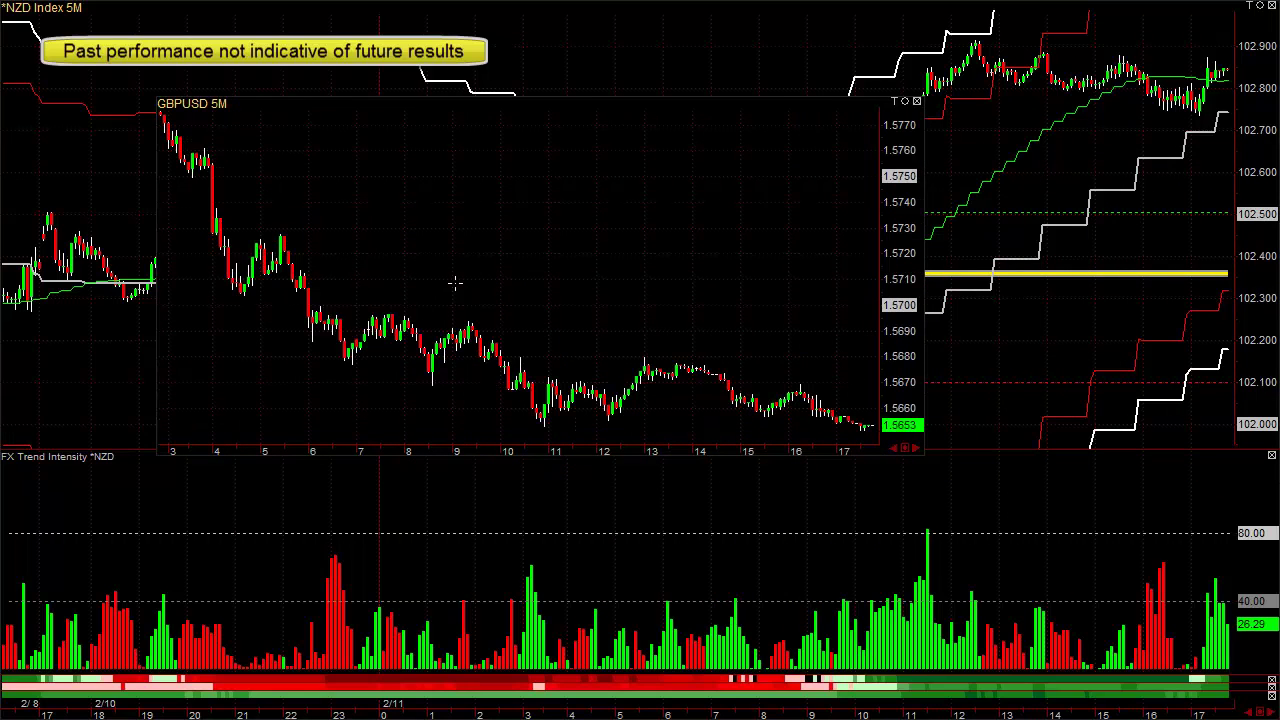
{"action": "scroll", "coordinate": [456, 284], "scroll_direction": "down", "scroll_amount": 1}
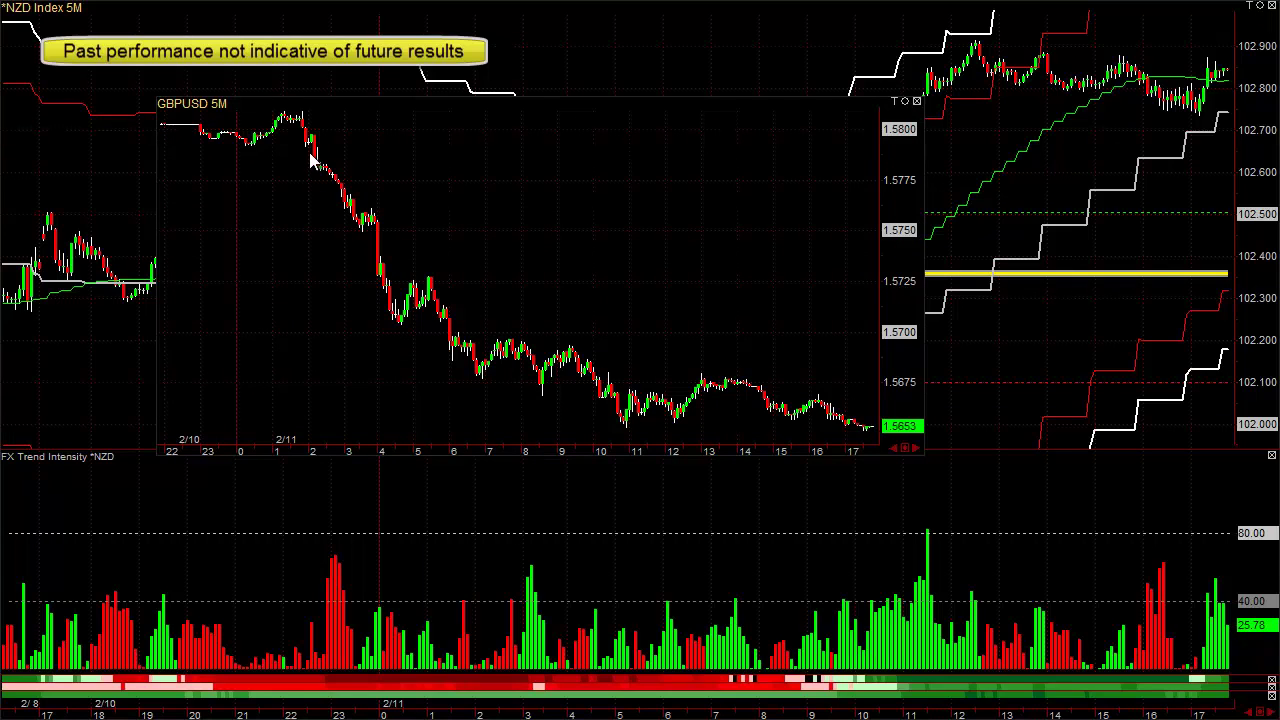
- Draw a rising trend line under the GBPUSD candles from hour 0 to 2 and a short horizontal line near 1.5790
{"action": "left_click", "coordinate": [294, 254]}
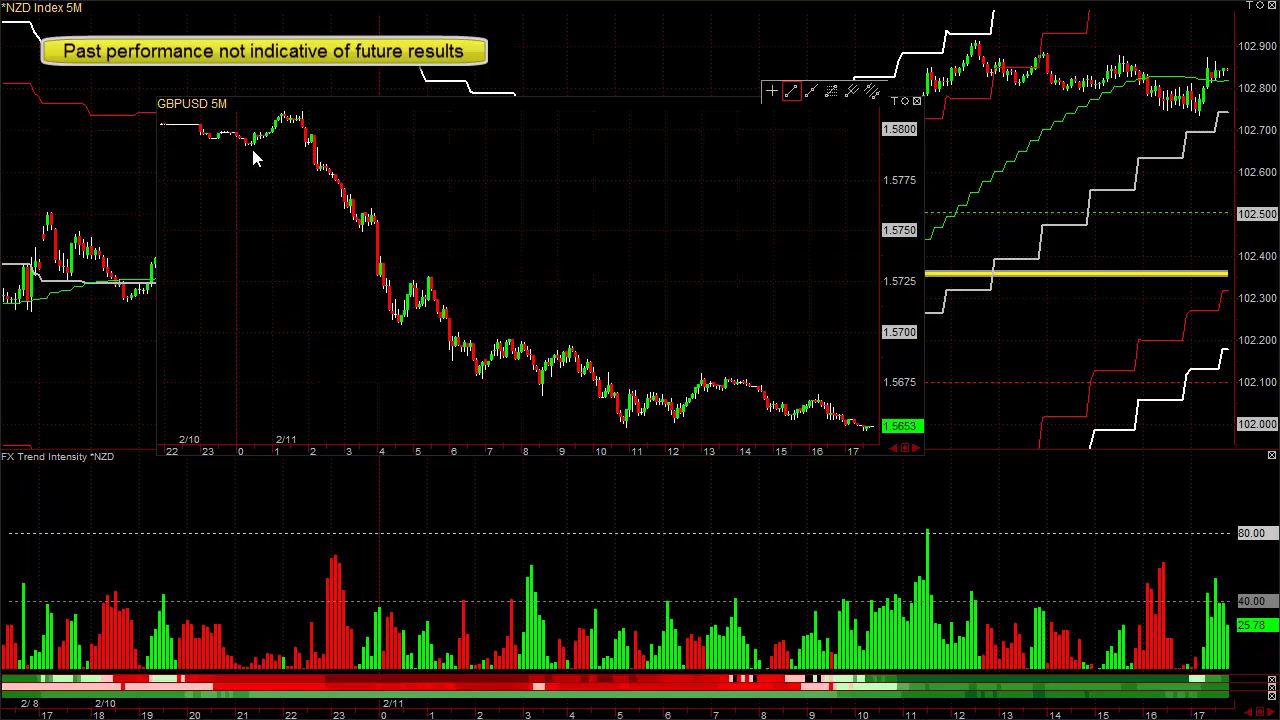
{"action": "left_click_drag", "start_coordinate": [235, 160], "coordinate": [310, 117]}
{"action": "double_click", "coordinate": [320, 144]}
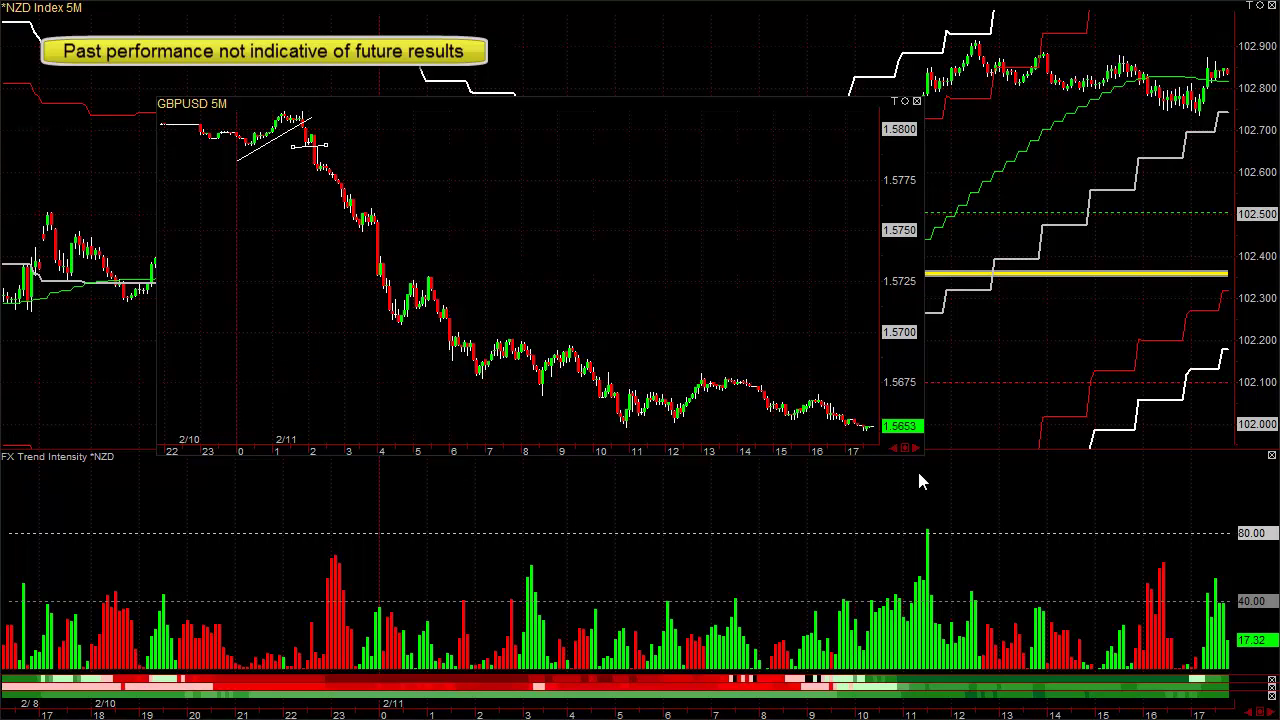
- Draw near-horizontal lines below and above the GBPUSD consolidation between hours 3 and 4
{"action": "scroll", "coordinate": [745, 376], "scroll_direction": "up", "scroll_amount": 2}
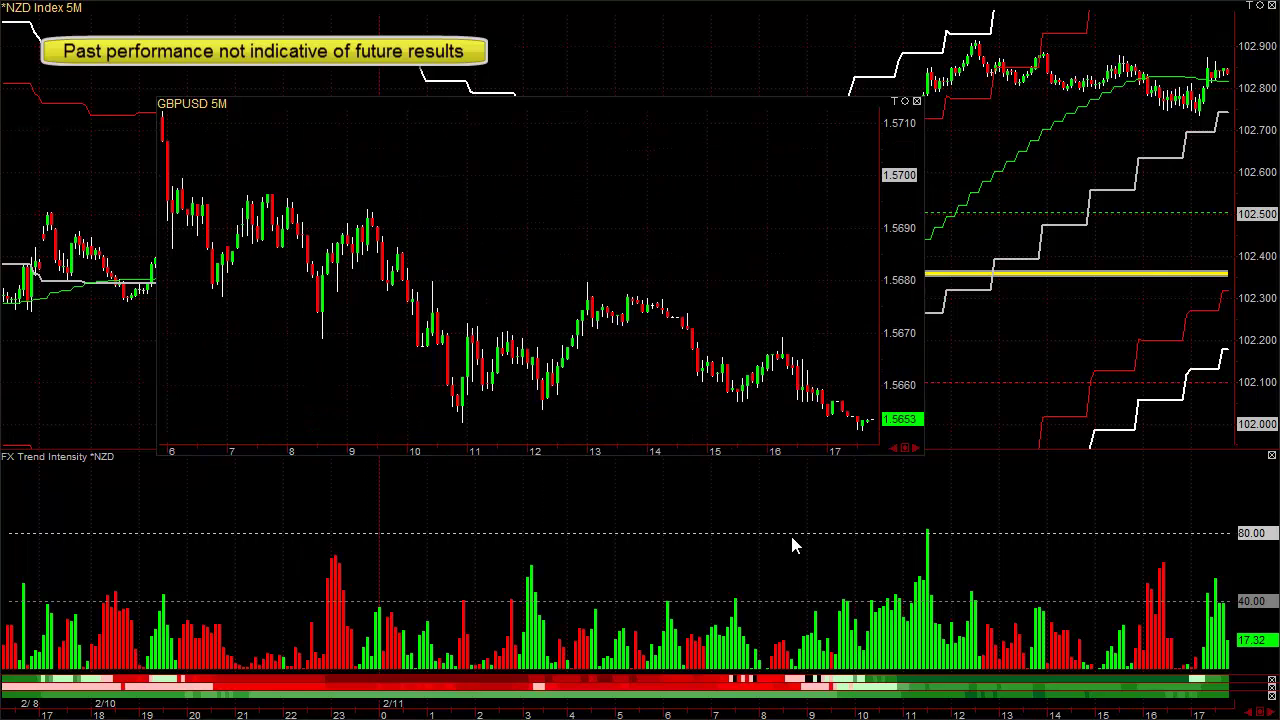
{"action": "left_click_drag", "start_coordinate": [559, 447], "coordinate": [1087, 428]}
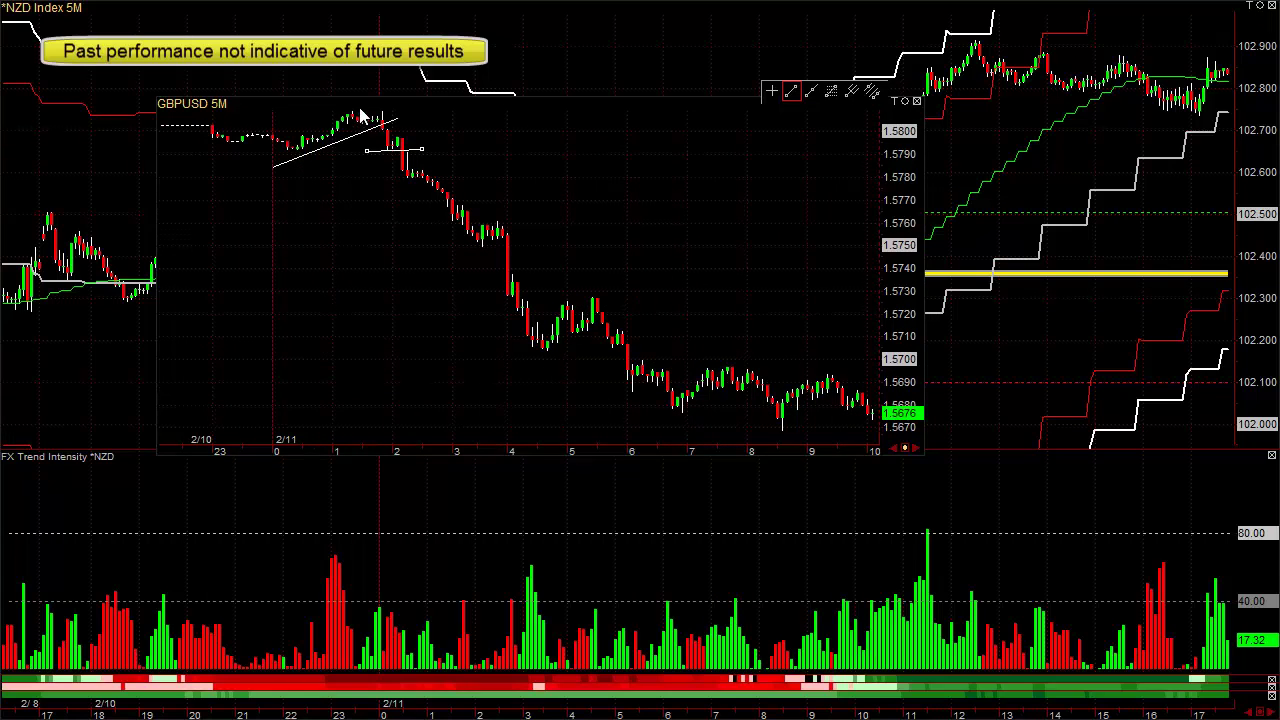
{"action": "left_click_drag", "start_coordinate": [442, 241], "coordinate": [533, 239]}
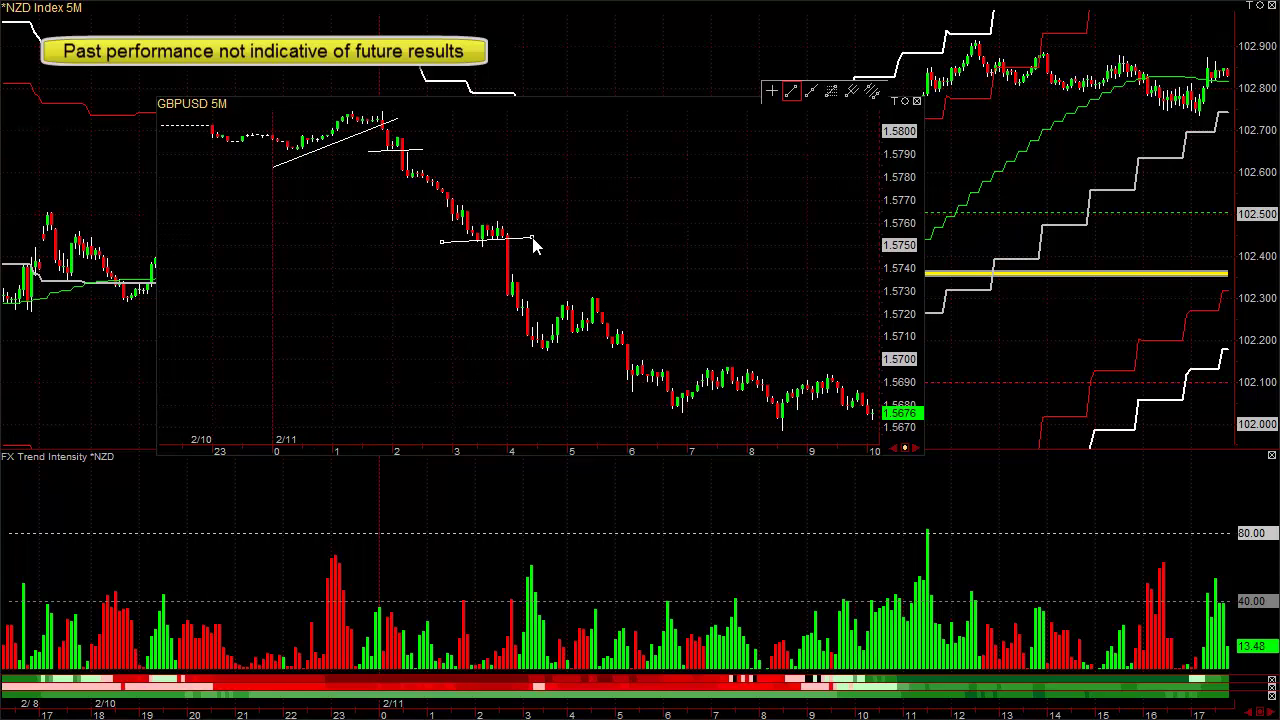
{"action": "left_click_drag", "start_coordinate": [462, 219], "coordinate": [532, 219]}
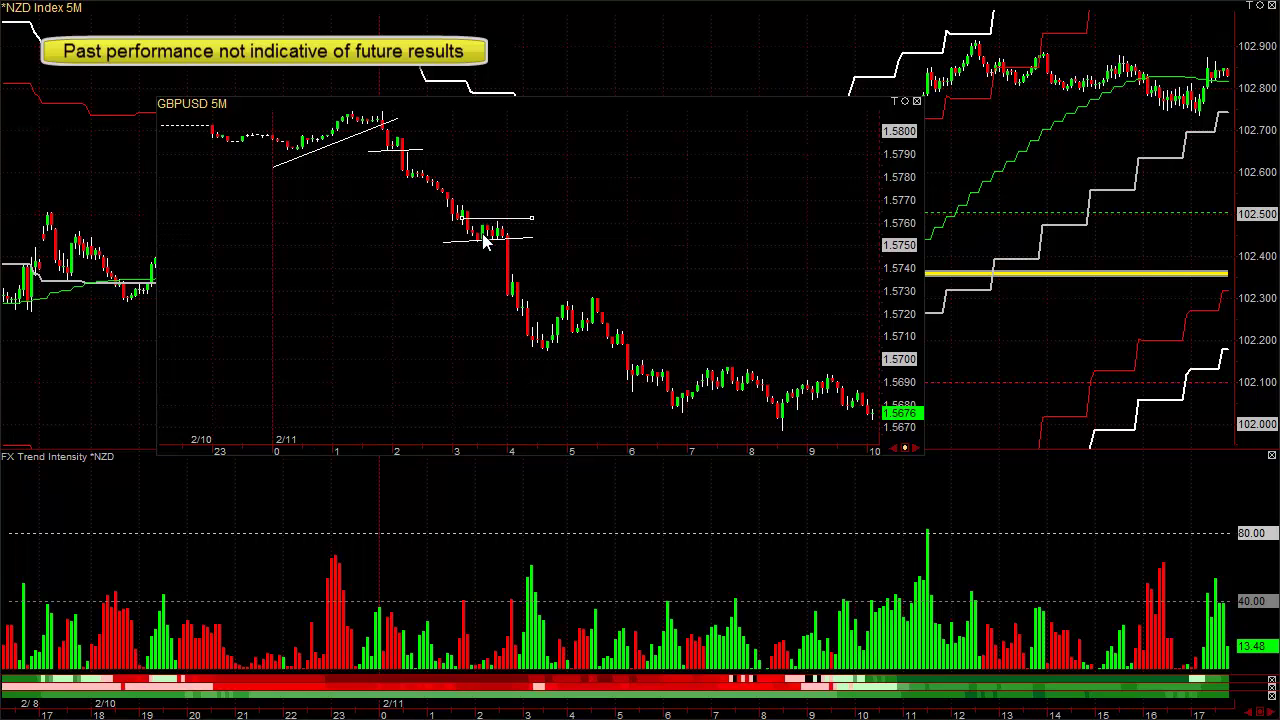
- Draw a Fibonacci retracement on GBPUSD between the 1.5749 low and the 1.5808 high
{"action": "key", "text": "f"}
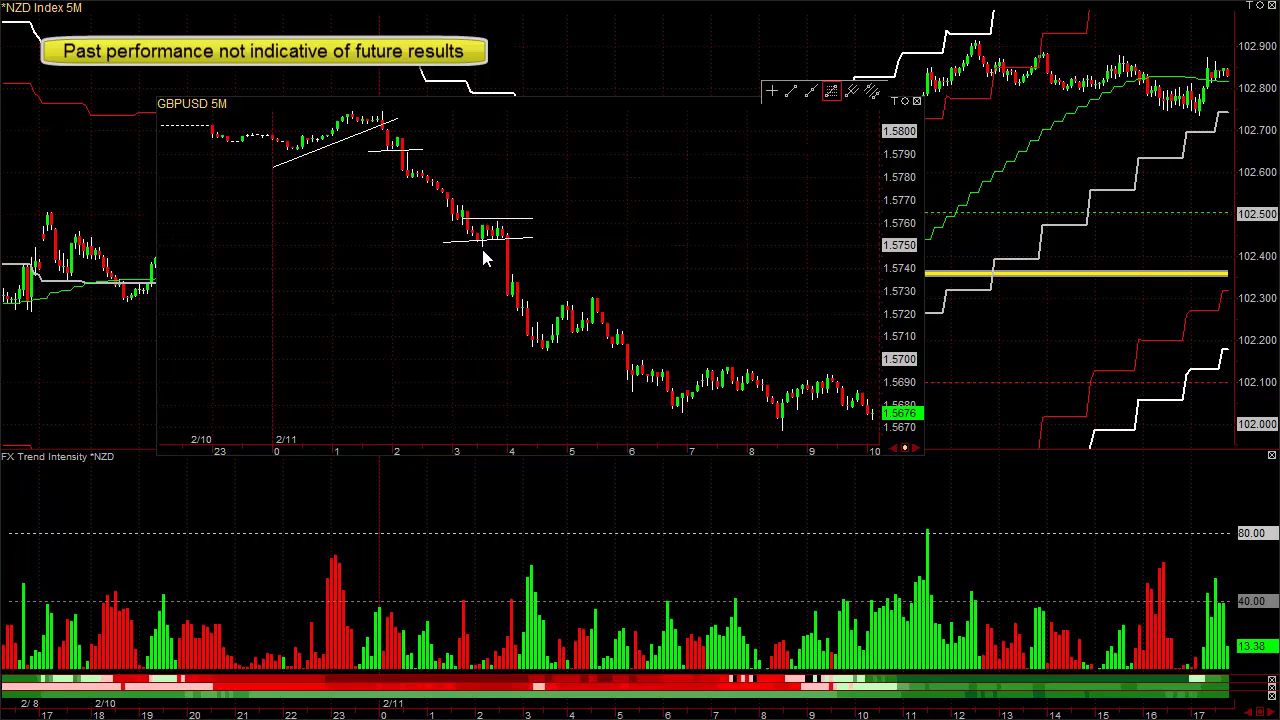
{"action": "left_click_drag", "start_coordinate": [481, 243], "coordinate": [381, 122]}
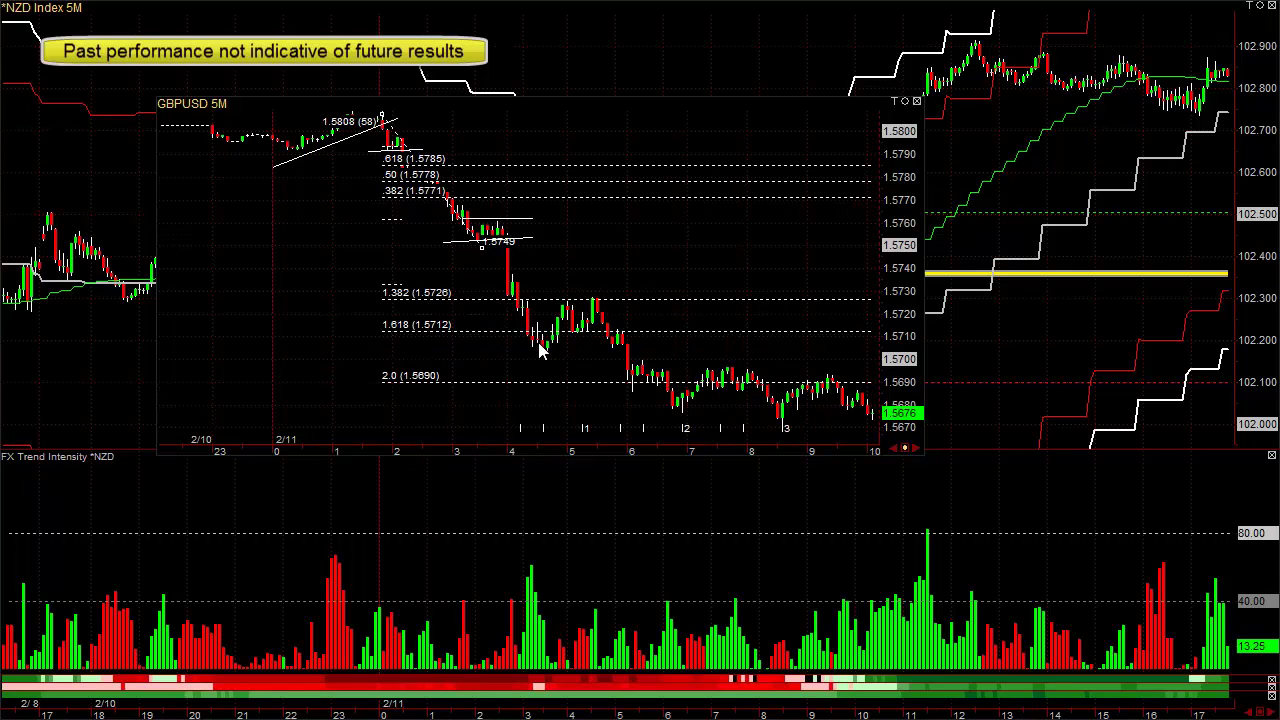
{"action": "mouse_move", "coordinate": [578, 268]}
{"action": "left_mouse_down"}
{"action": "mouse_move", "coordinate": [517, 236]}
{"action": "mouse_move", "coordinate": [529, 331]}
{"action": "left_mouse_up"}
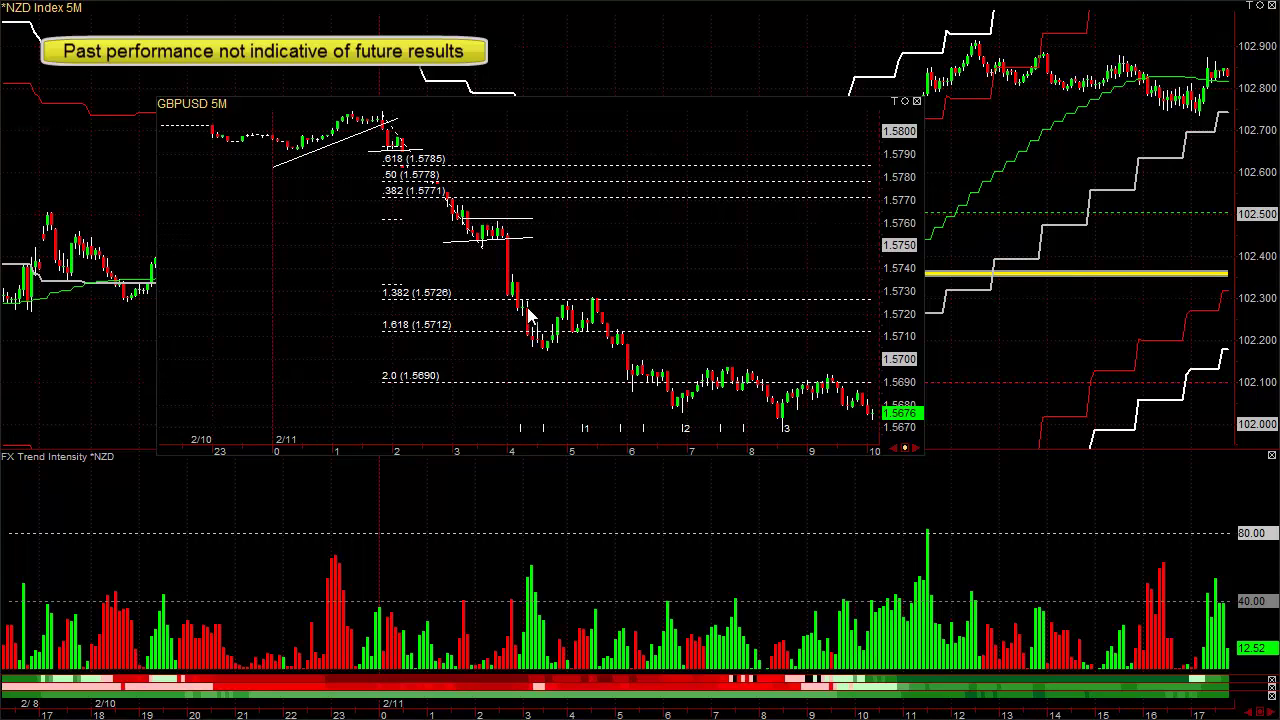
- Delete all lines on the GBPUSD chart, then draw a rising trend line under hours 4 to 6 and a falling one from hour 4 to 8
{"action": "right_click", "coordinate": [597, 258]}
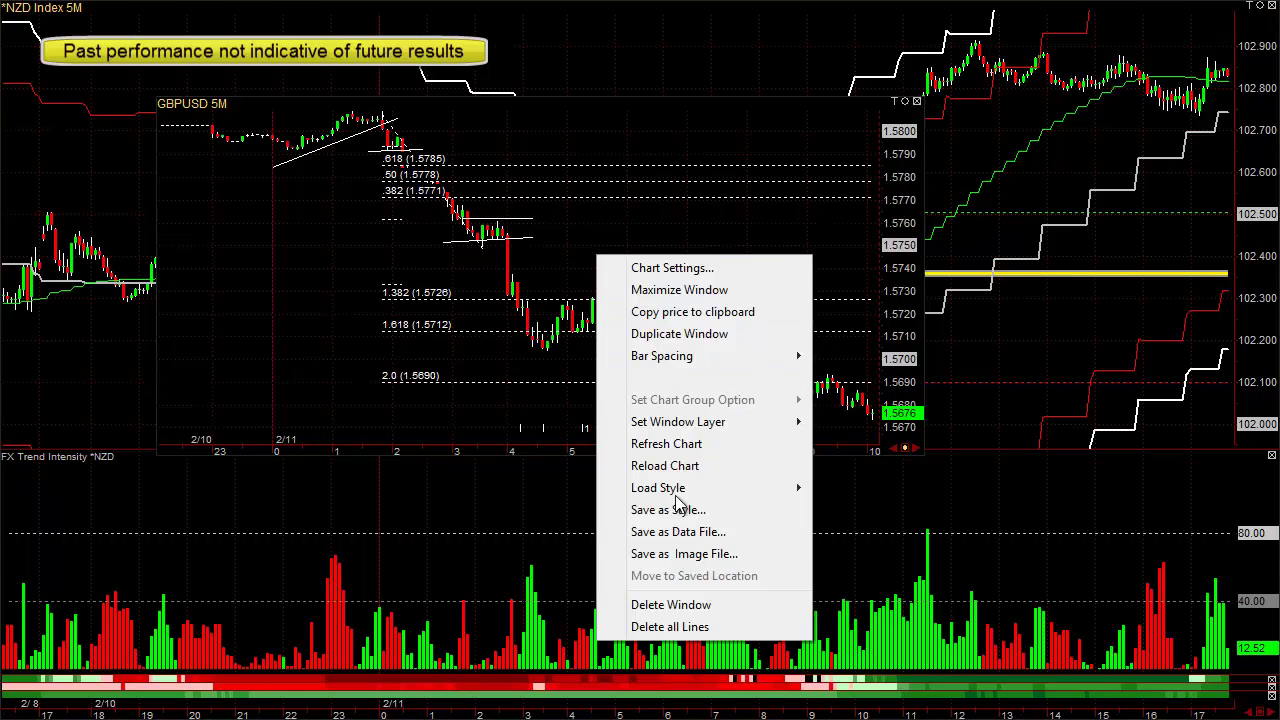
{"action": "left_click", "coordinate": [662, 627]}
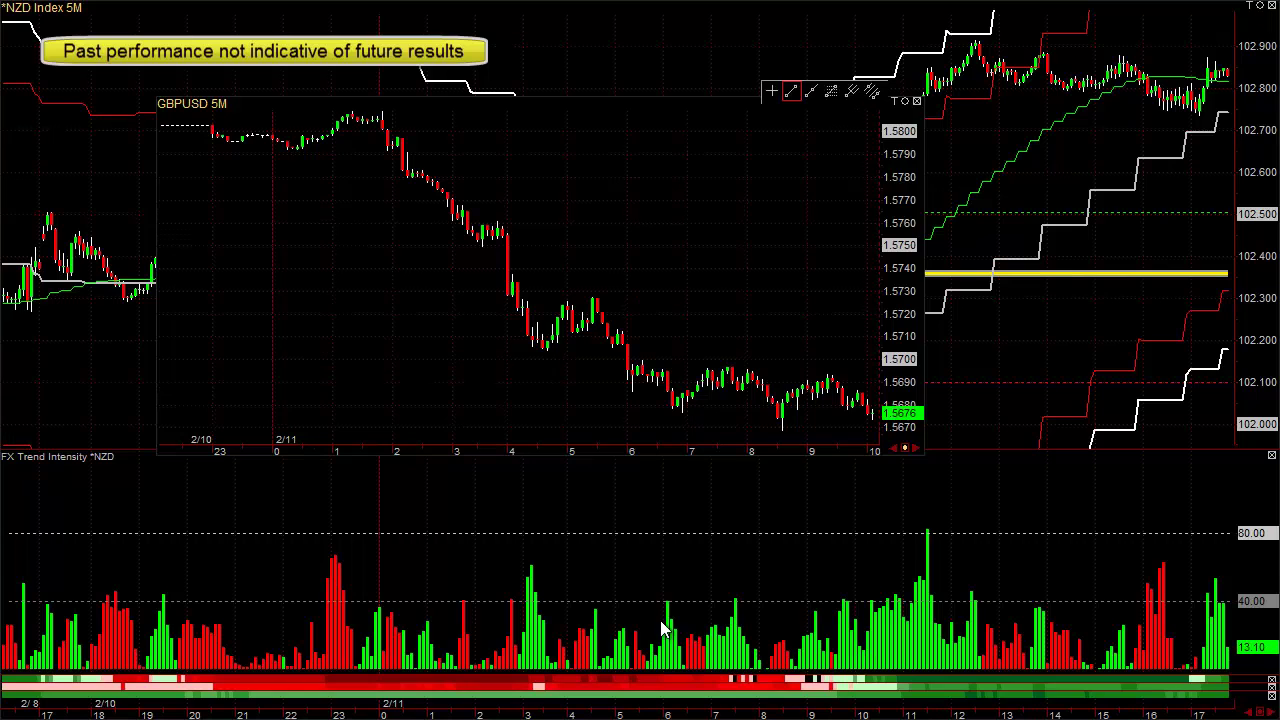
{"action": "mouse_move", "coordinate": [491, 367]}
{"action": "left_mouse_down"}
{"action": "mouse_move", "coordinate": [640, 326]}
{"action": "mouse_move", "coordinate": [661, 301]}
{"action": "left_mouse_up"}
{"action": "left_click_drag", "start_coordinate": [531, 281], "coordinate": [753, 421]}
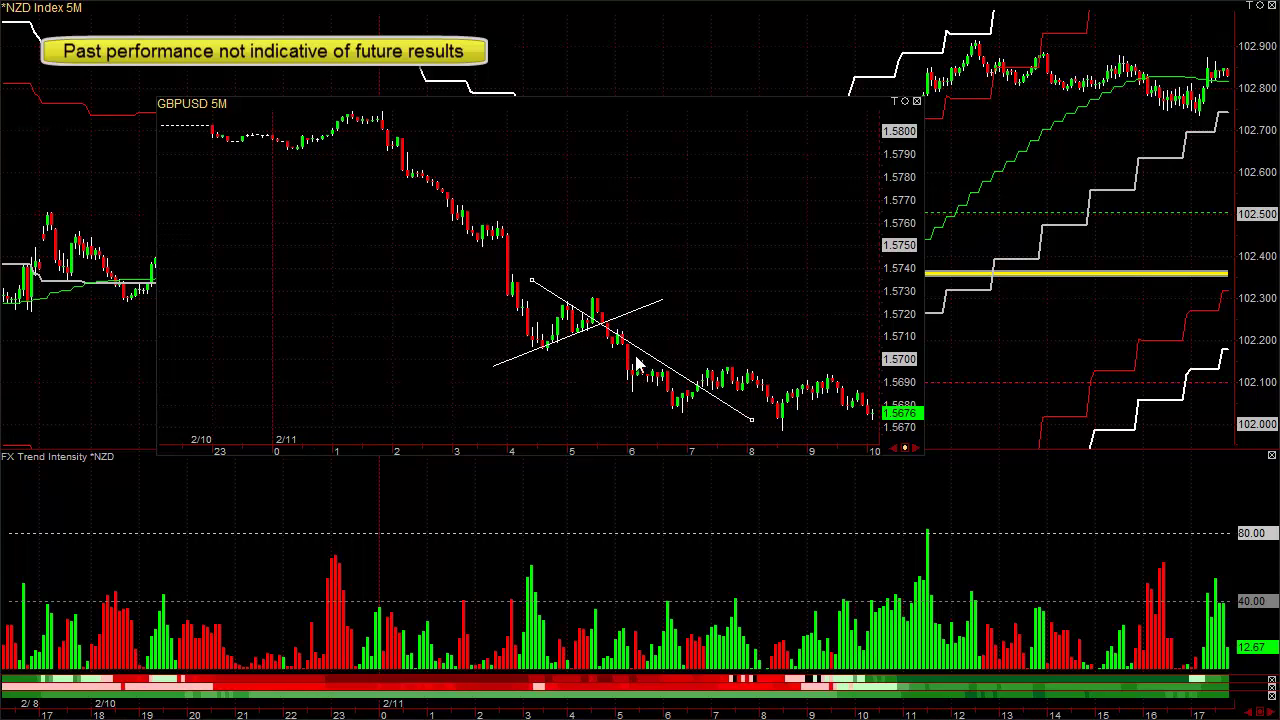
{"action": "left_click_drag", "start_coordinate": [644, 333], "coordinate": [657, 331]}
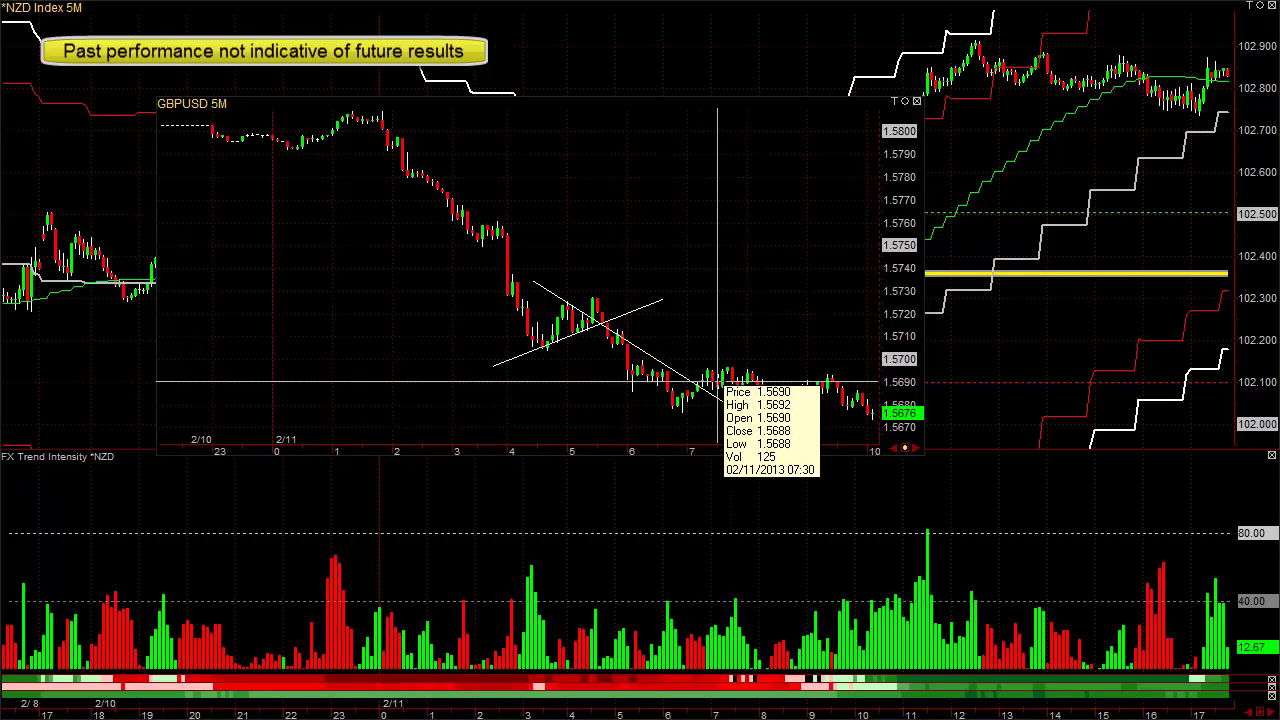
{"action": "left_click", "coordinate": [752, 420]}
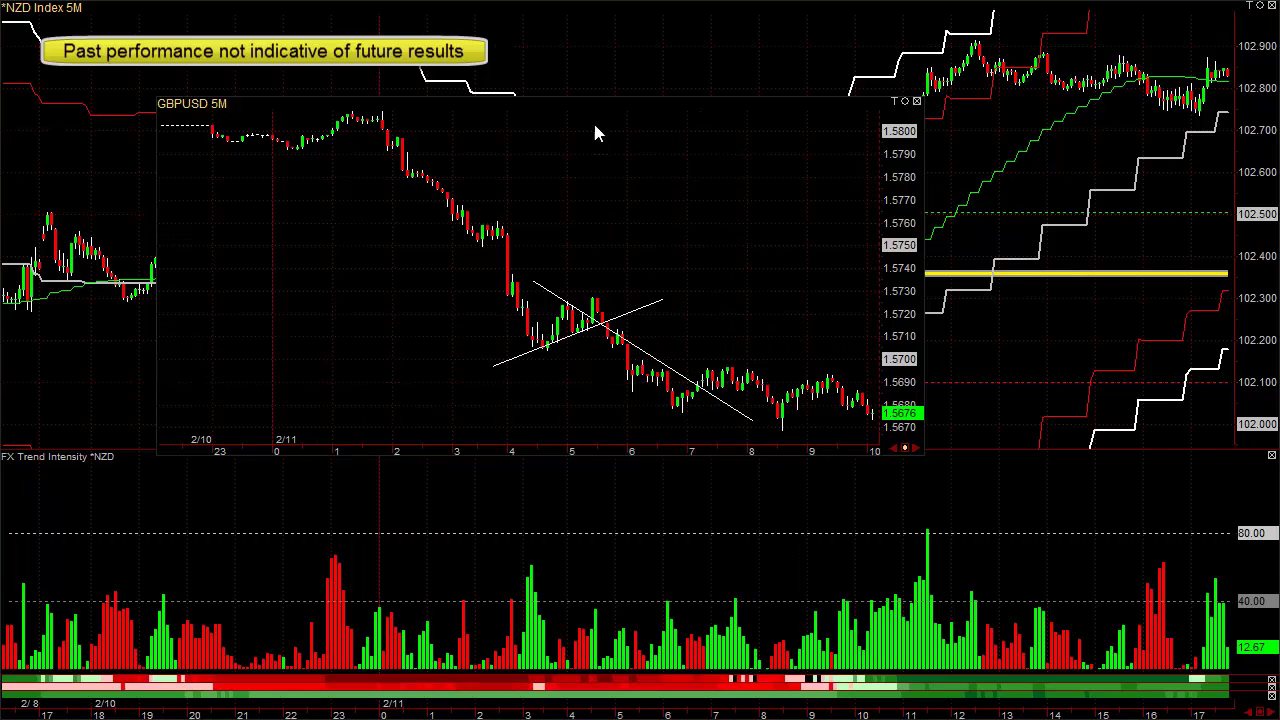
- Change the pair chart's symbol to EURJPY and move its window off the index chart
{"action": "left_click_drag", "start_coordinate": [606, 102], "coordinate": [1279, 400]}
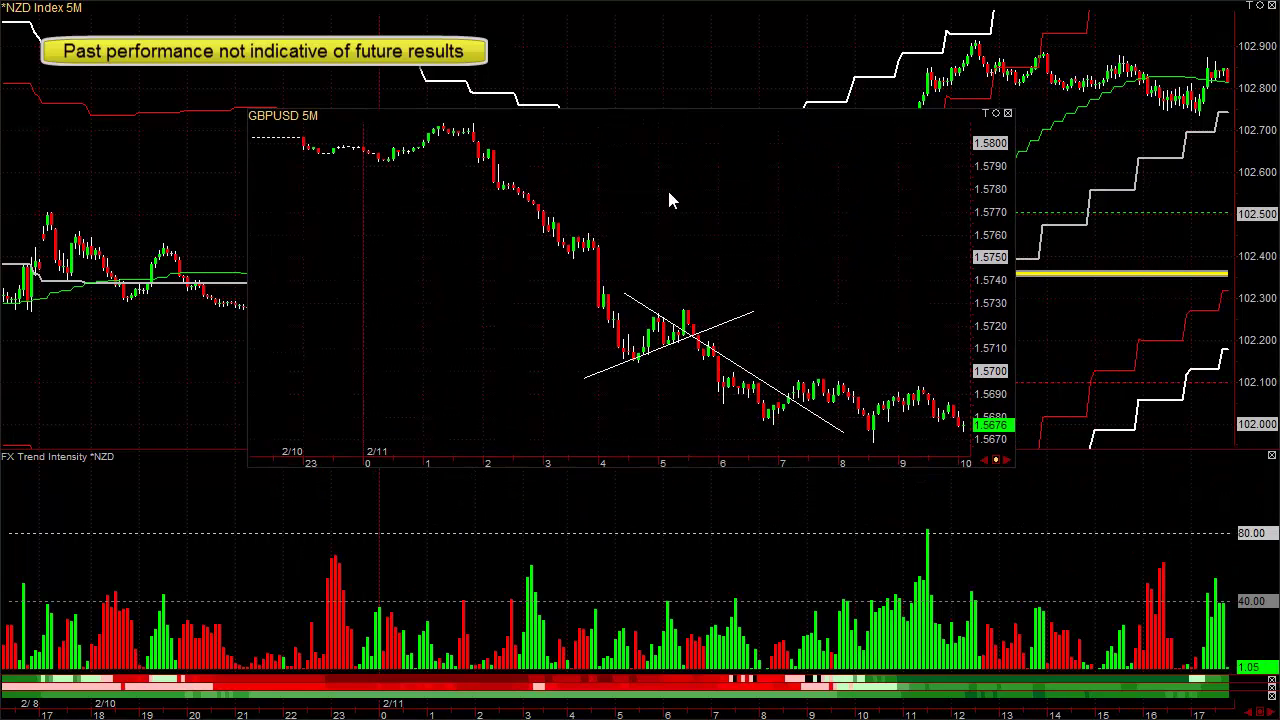
{"action": "type", "text": "EURJPY"}
{"action": "key", "text": "Return"}
{"action": "mouse_move", "coordinate": [670, 200]}
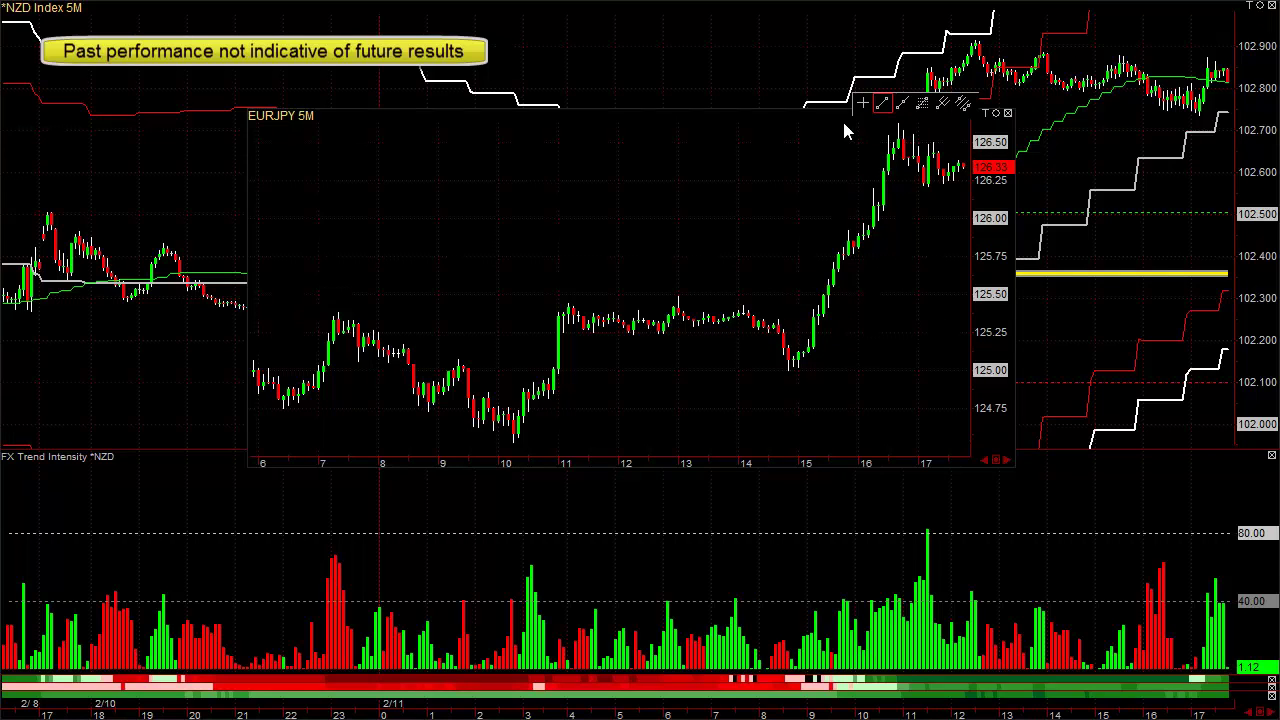
{"action": "left_click_drag", "start_coordinate": [791, 112], "coordinate": [1279, 290]}
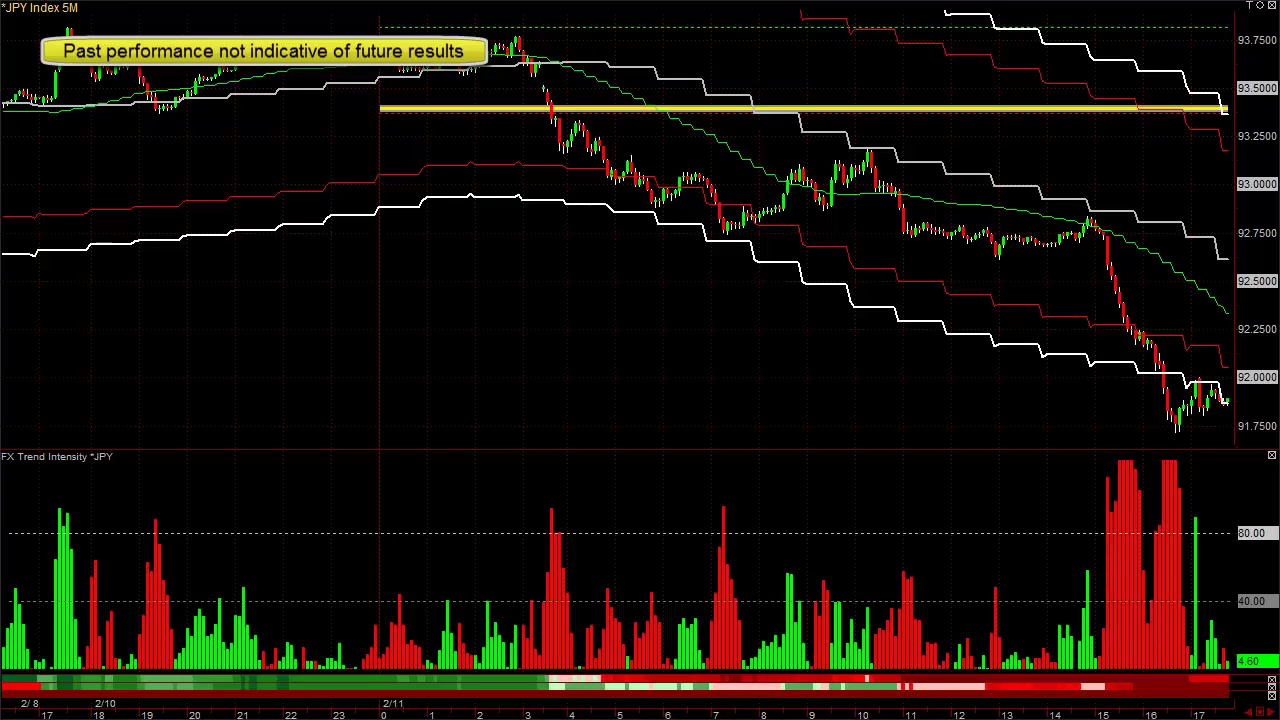
- Place the pair chart over the JPY index, change its symbol to EURGBP and show 2/11 from hour 0 to 13
{"action": "left_click_drag", "start_coordinate": [1279, 160], "coordinate": [322, 143]}
{"action": "type", "text": "EURGBP"}
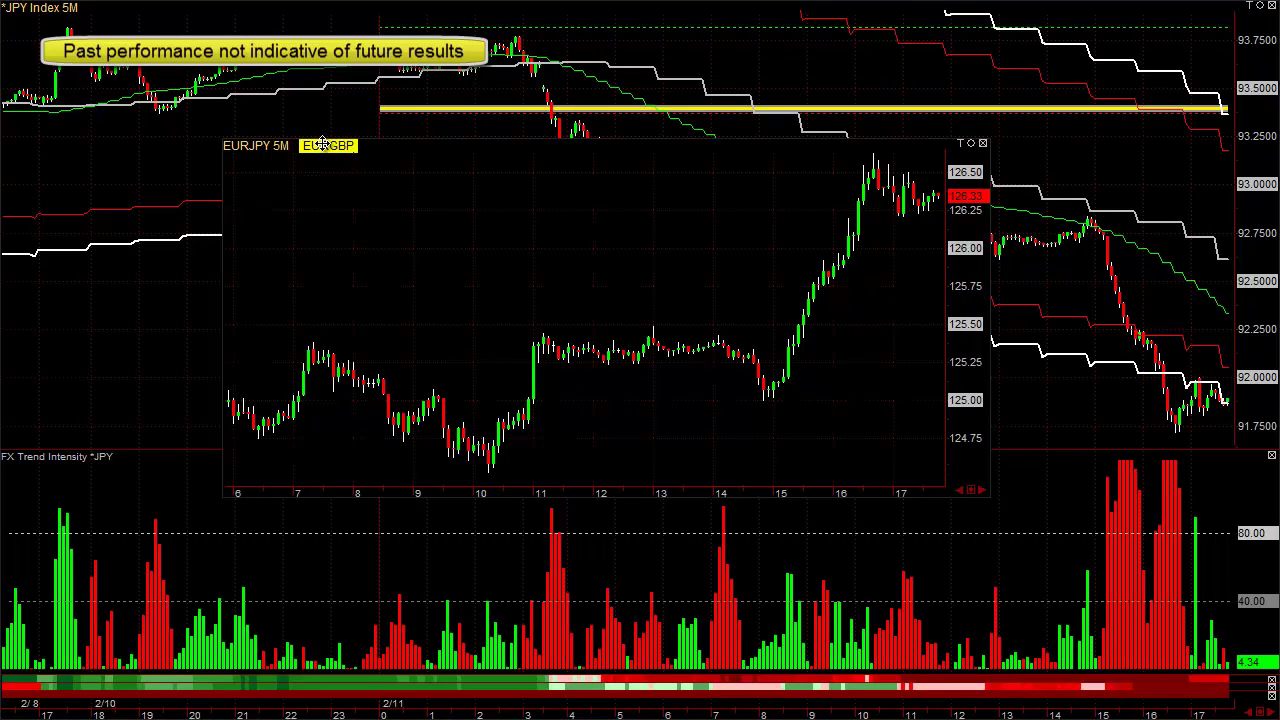
{"action": "key", "text": "Return"}
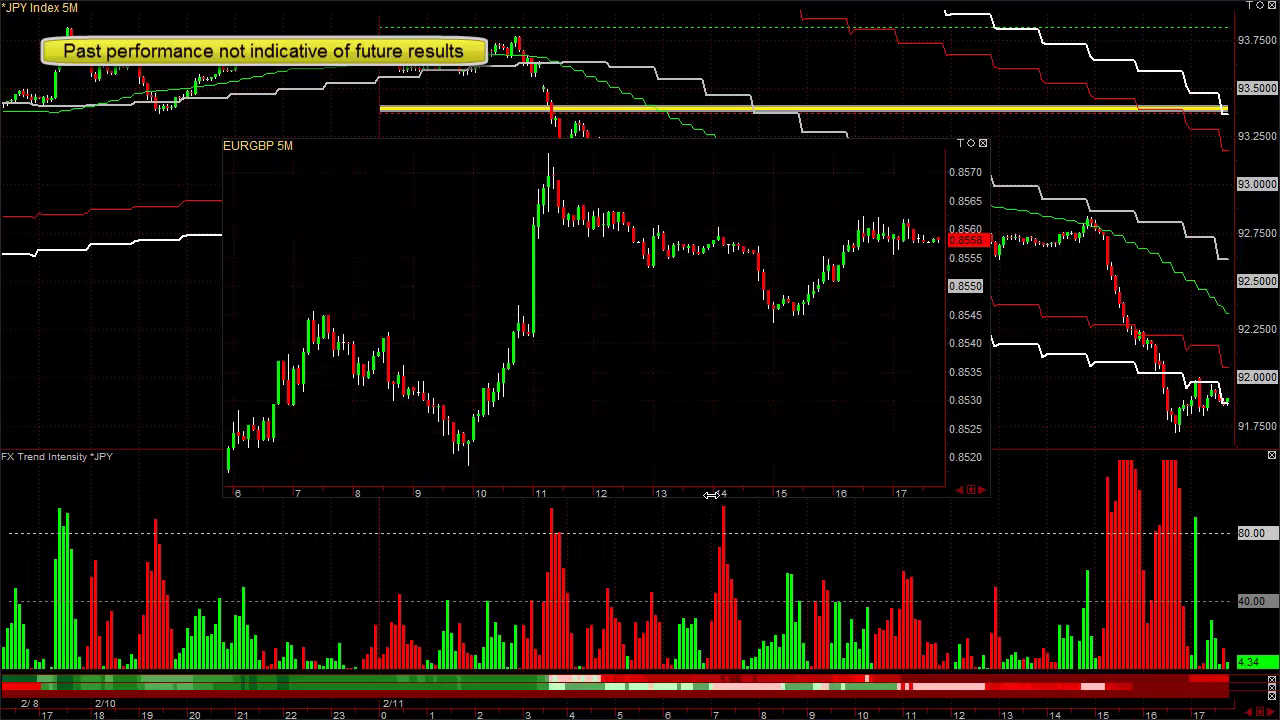
{"action": "left_click_drag", "start_coordinate": [714, 493], "coordinate": [1114, 472]}
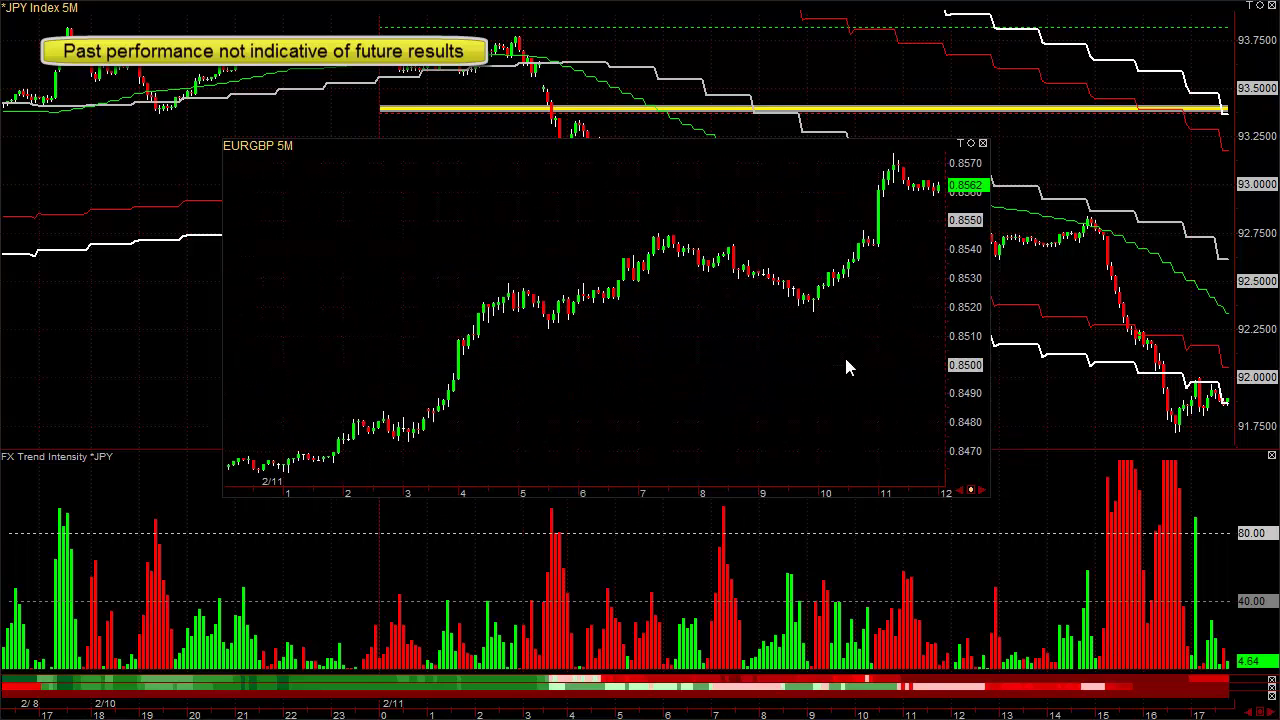
{"action": "scroll", "coordinate": [846, 359], "scroll_direction": "down", "scroll_amount": 1}
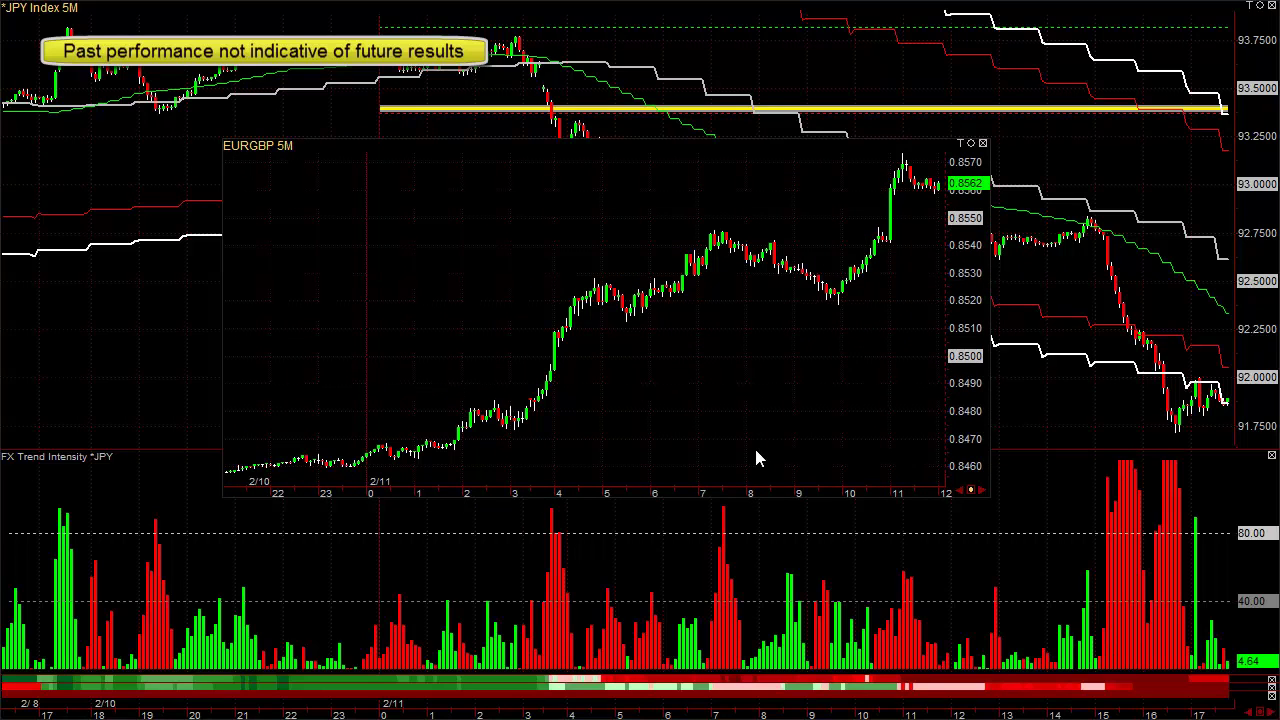
{"action": "left_click_drag", "start_coordinate": [766, 486], "coordinate": [680, 497]}
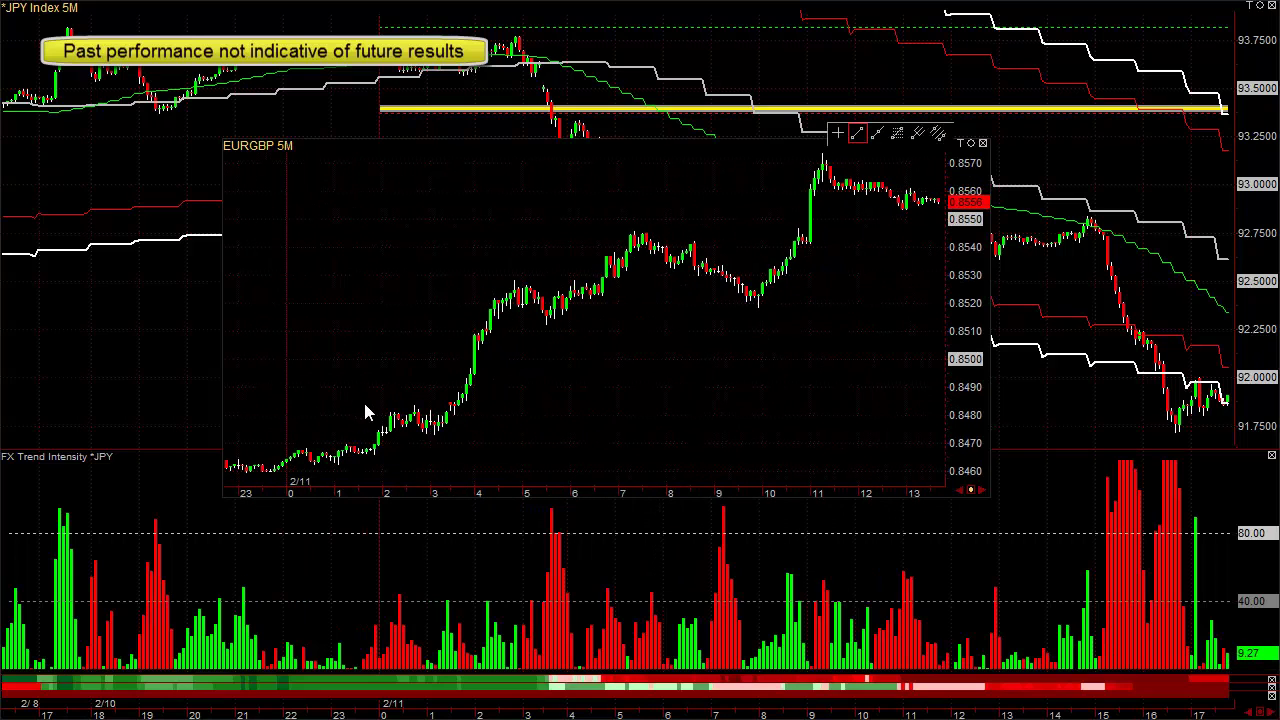
- Draw lines above and below the EURGBP consolidation at hours 2 to 4 and a falling trend line over the pullback near hour 5
{"action": "left_click_drag", "start_coordinate": [369, 407], "coordinate": [492, 410]}
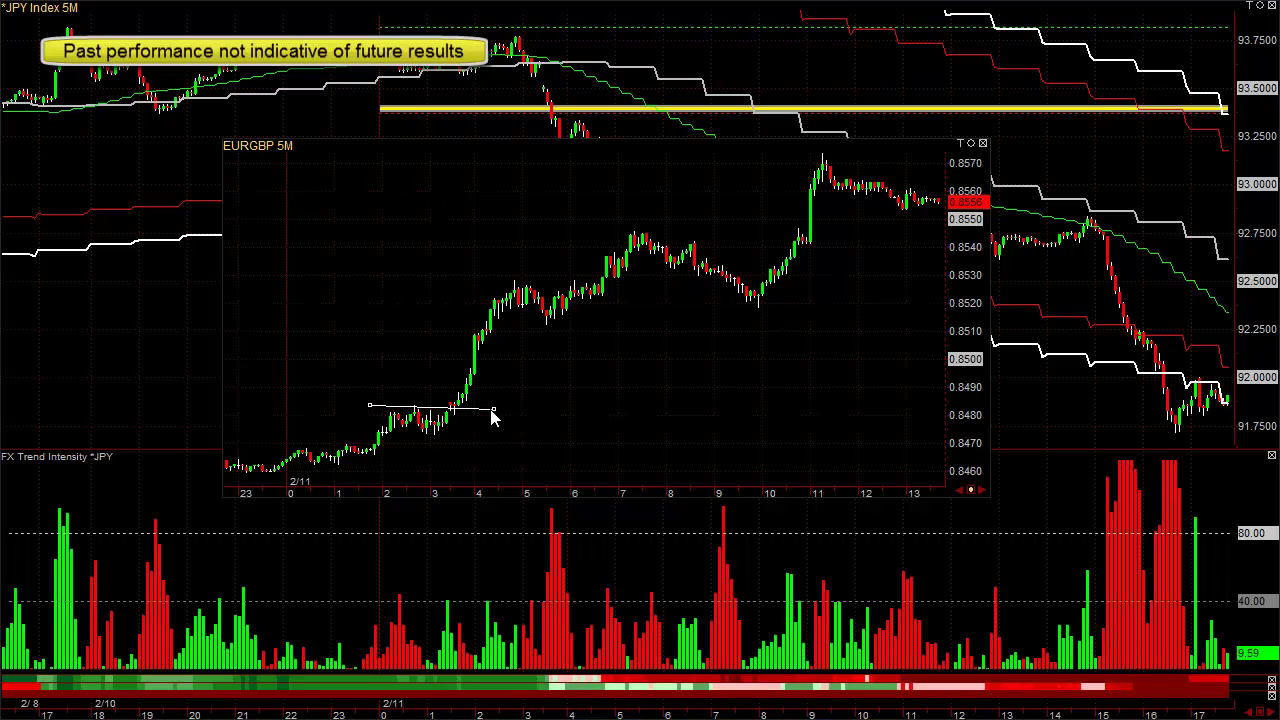
{"action": "left_click_drag", "start_coordinate": [366, 431], "coordinate": [471, 439]}
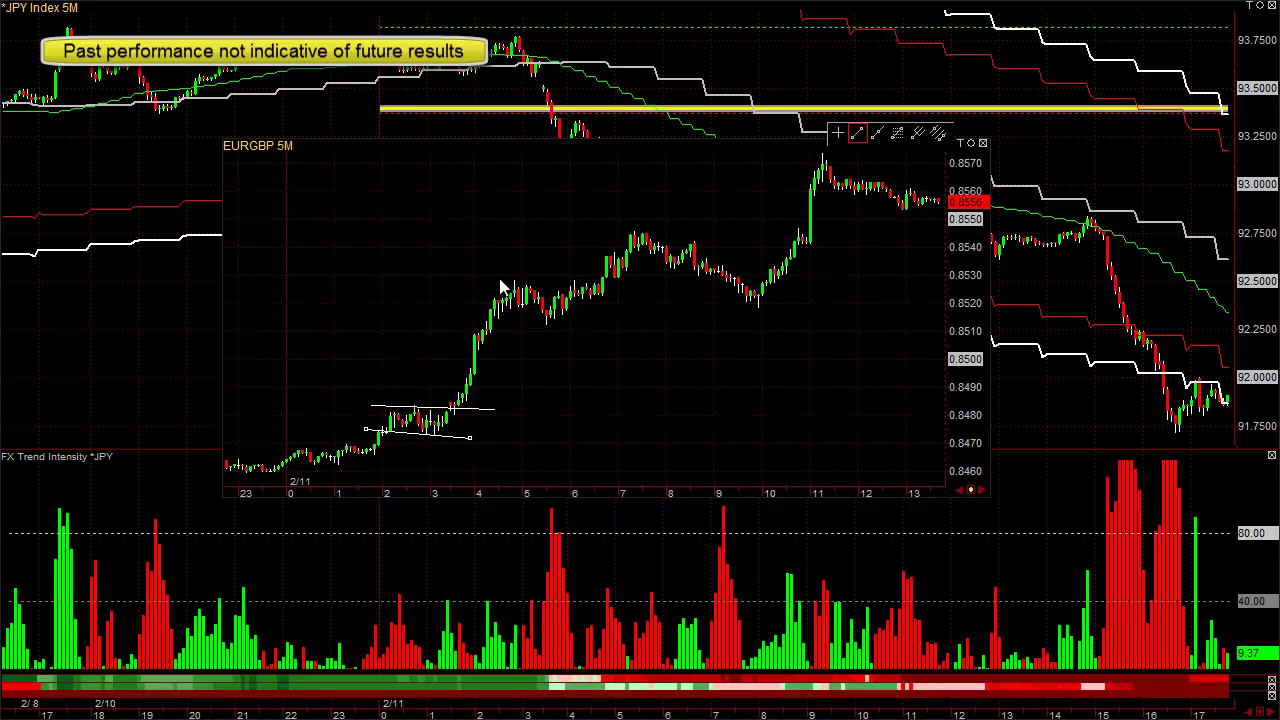
{"action": "left_click_drag", "start_coordinate": [503, 271], "coordinate": [577, 333]}
- Draw a Fibonacci retracement between the 0.8545 high and 0.8460 low on EURGBP and inspect the 0.8525 level with the crosshair
{"action": "mouse_move", "coordinate": [648, 222]}
{"action": "left_mouse_down"}
{"action": "mouse_move", "coordinate": [383, 438]}
{"action": "mouse_move", "coordinate": [262, 482]}
{"action": "left_mouse_up"}
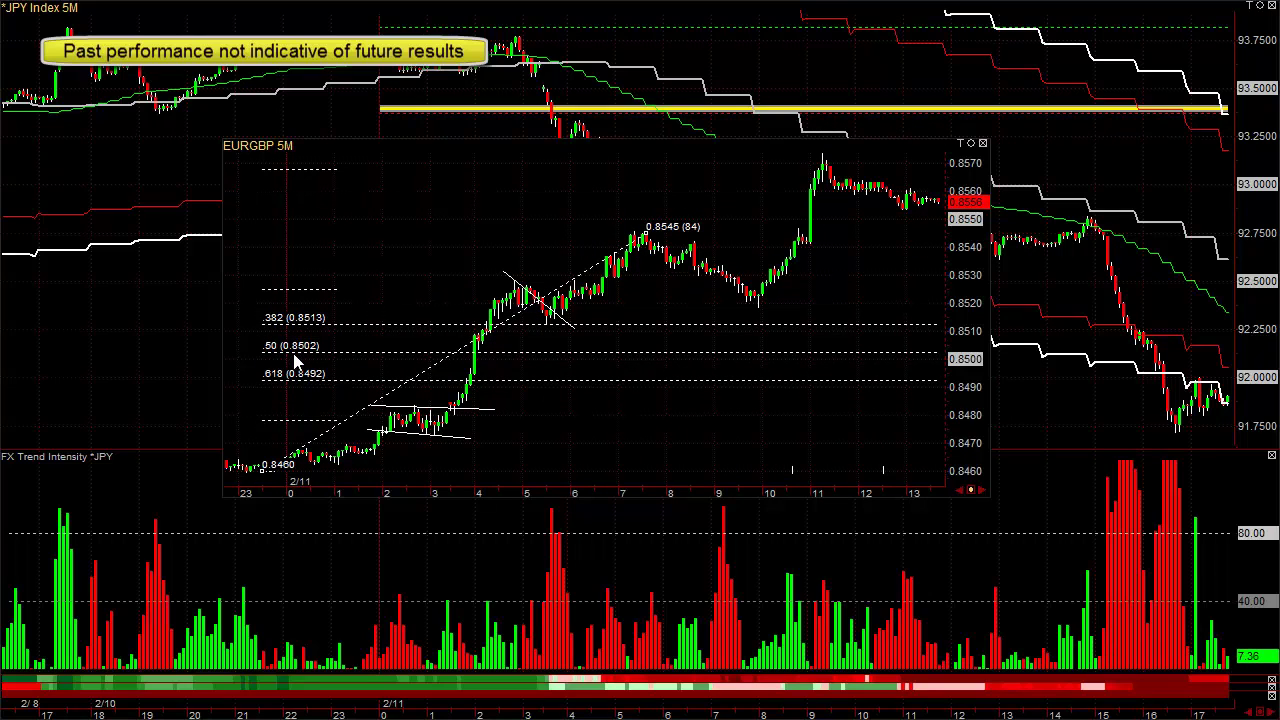
{"action": "left_click", "coordinate": [293, 285]}
{"action": "left_click_drag", "start_coordinate": [293, 285], "coordinate": [285, 289]}
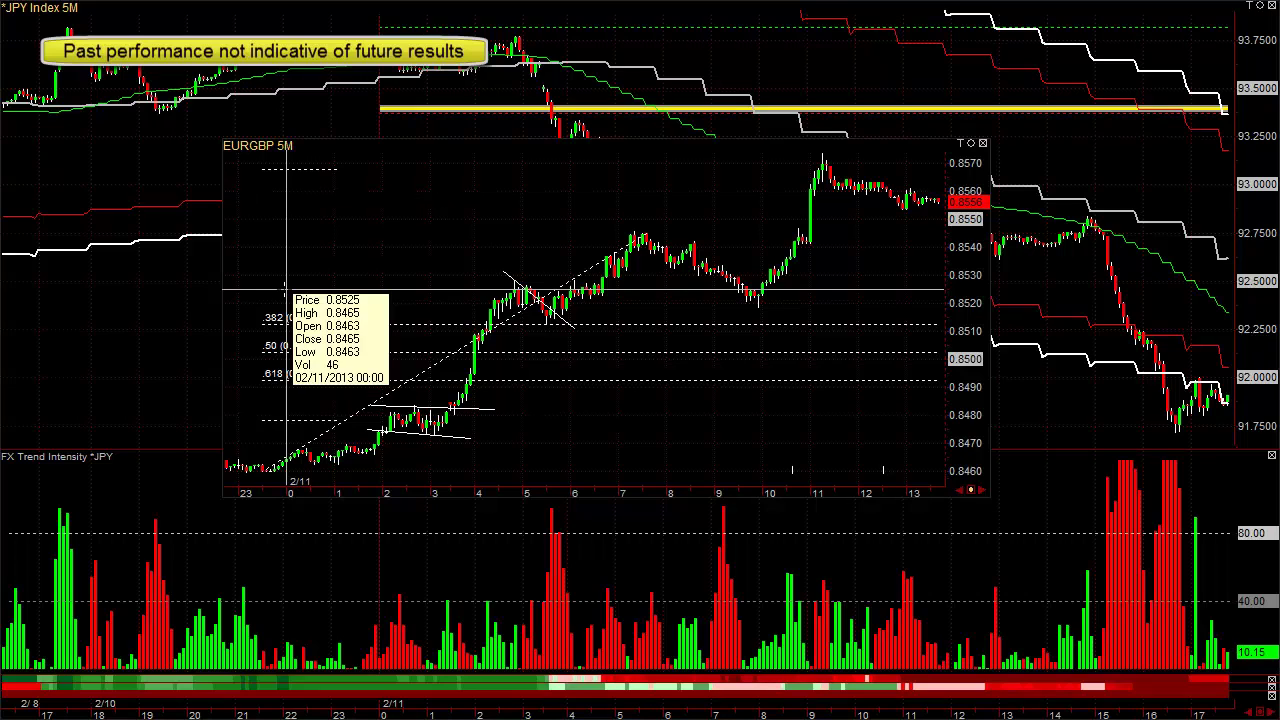
{"action": "left_click", "coordinate": [287, 290]}
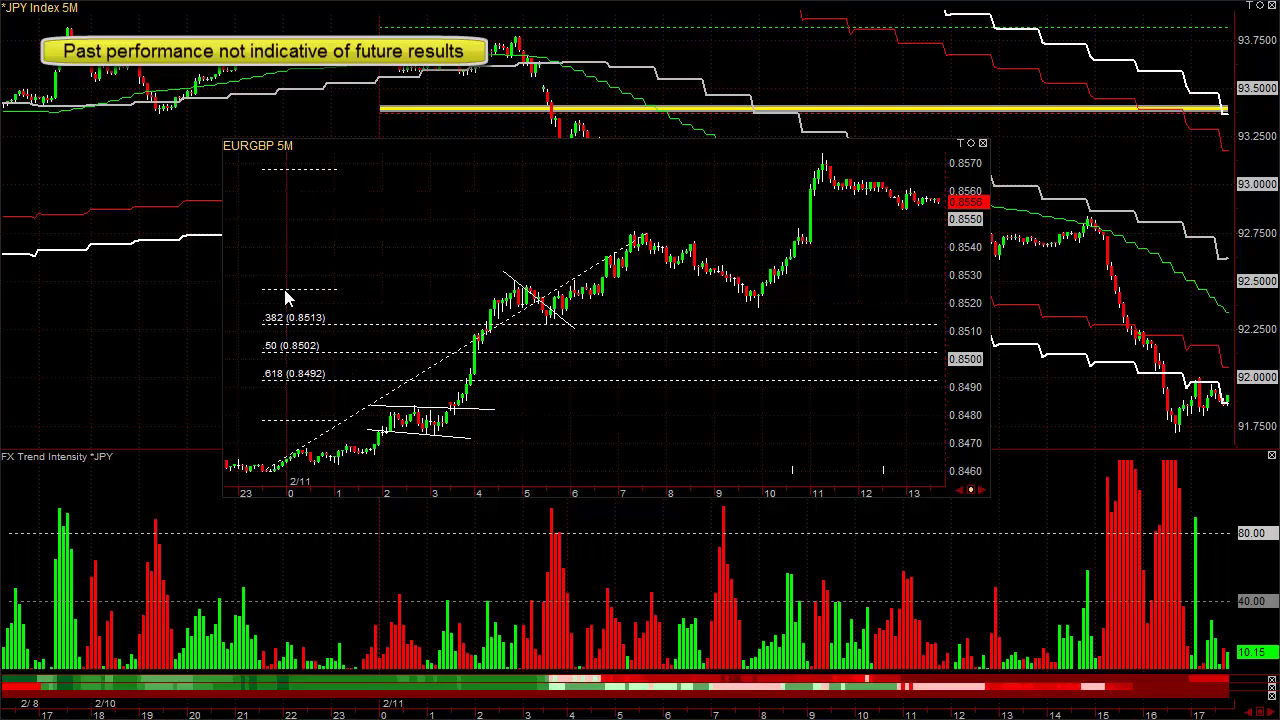
{"action": "double_click", "coordinate": [742, 284]}
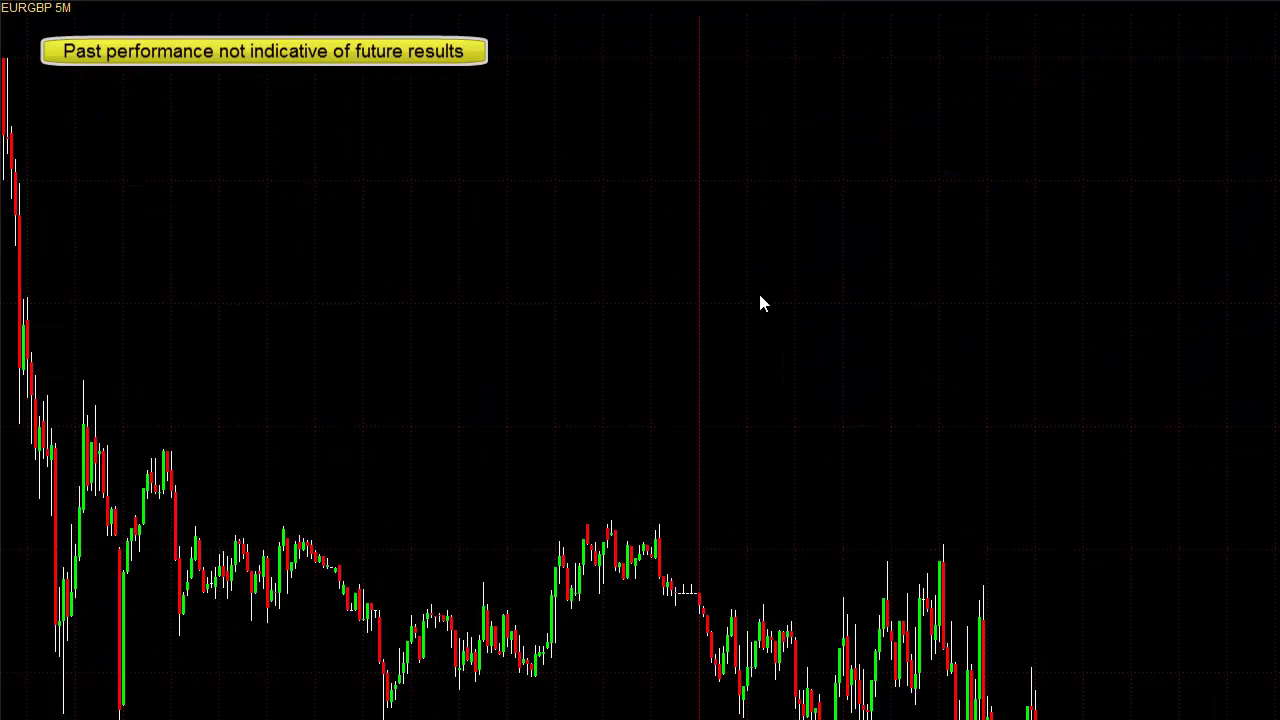
{"action": "right_click", "coordinate": [758, 292]}
{"action": "left_click", "coordinate": [784, 328]}
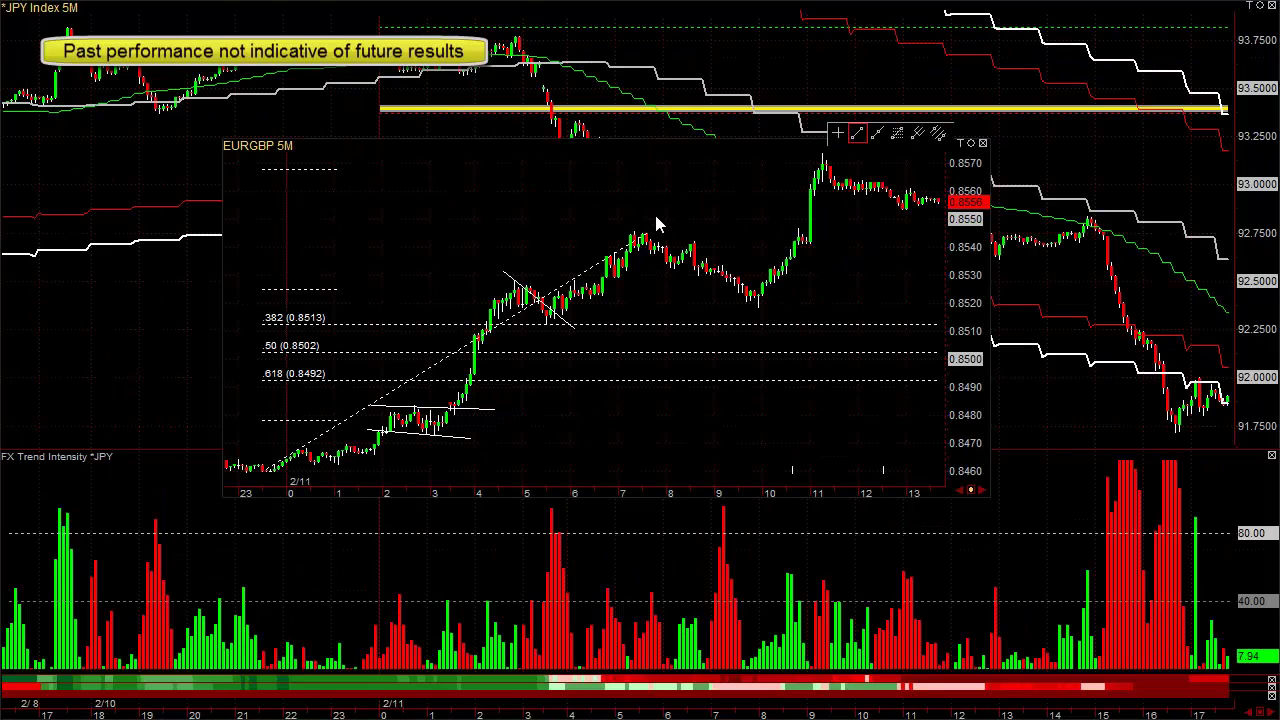
- Draw a falling trend line over the EURGBP pullback from just before hour 8 to hour 10
{"action": "left_click_drag", "start_coordinate": [657, 215], "coordinate": [780, 307]}
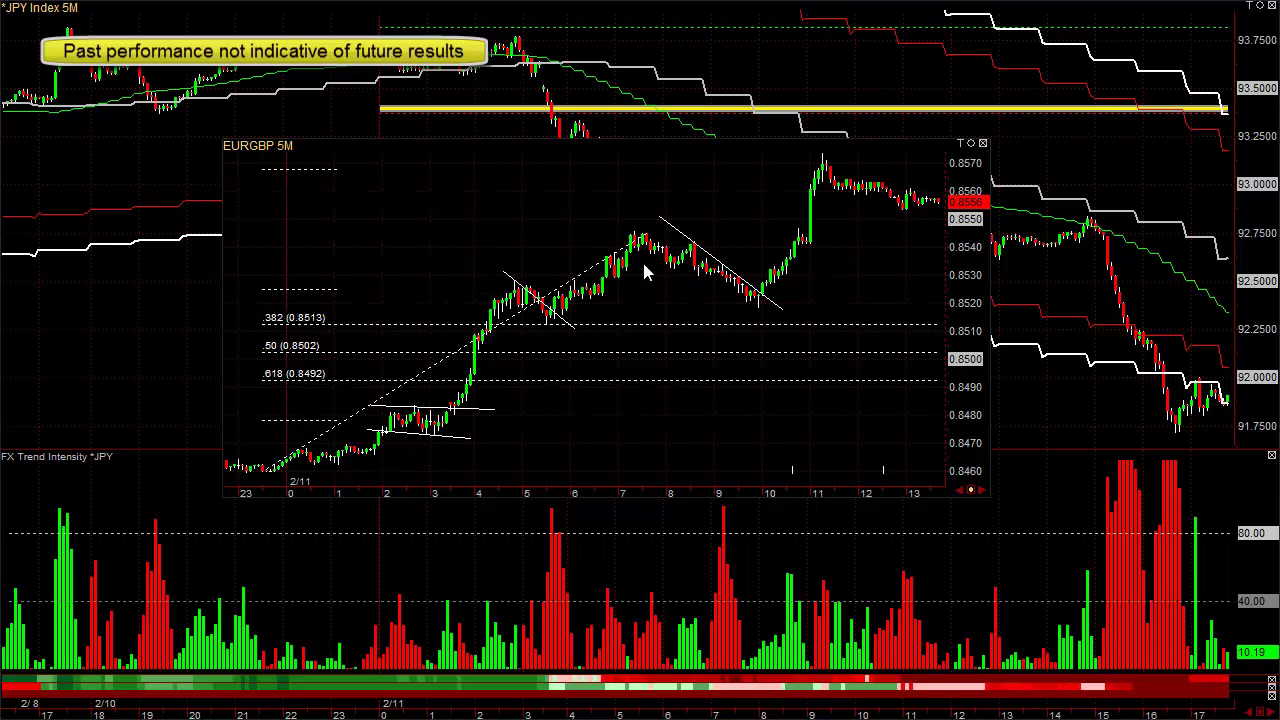
{"action": "left_click", "coordinate": [342, 468]}
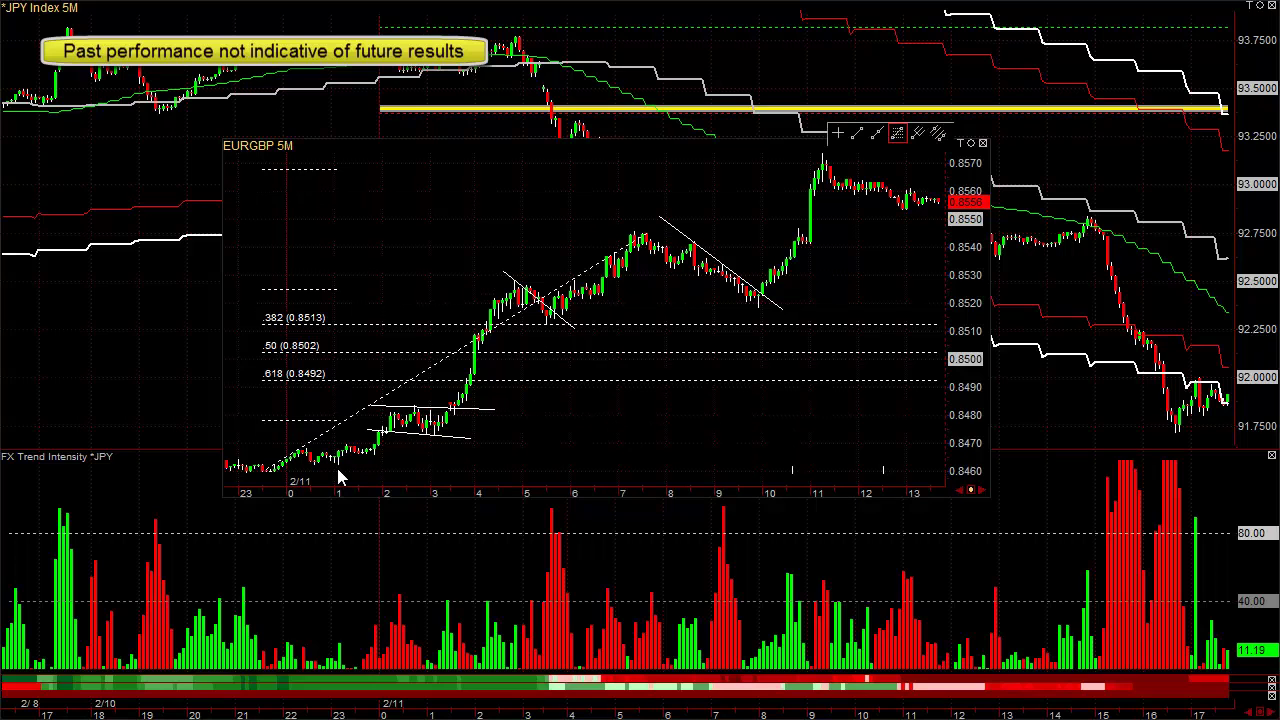
{"action": "double_click", "coordinate": [374, 442]}
{"action": "right_click", "coordinate": [585, 303]}
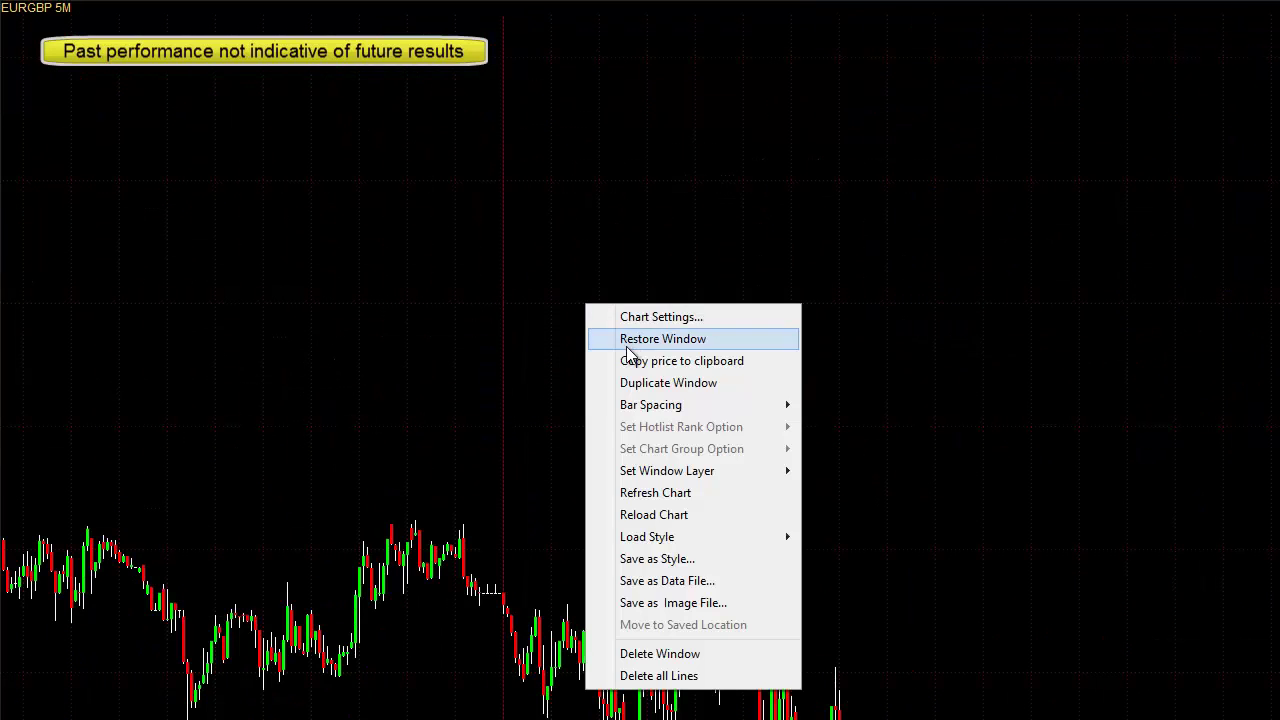
{"action": "left_click", "coordinate": [627, 346]}
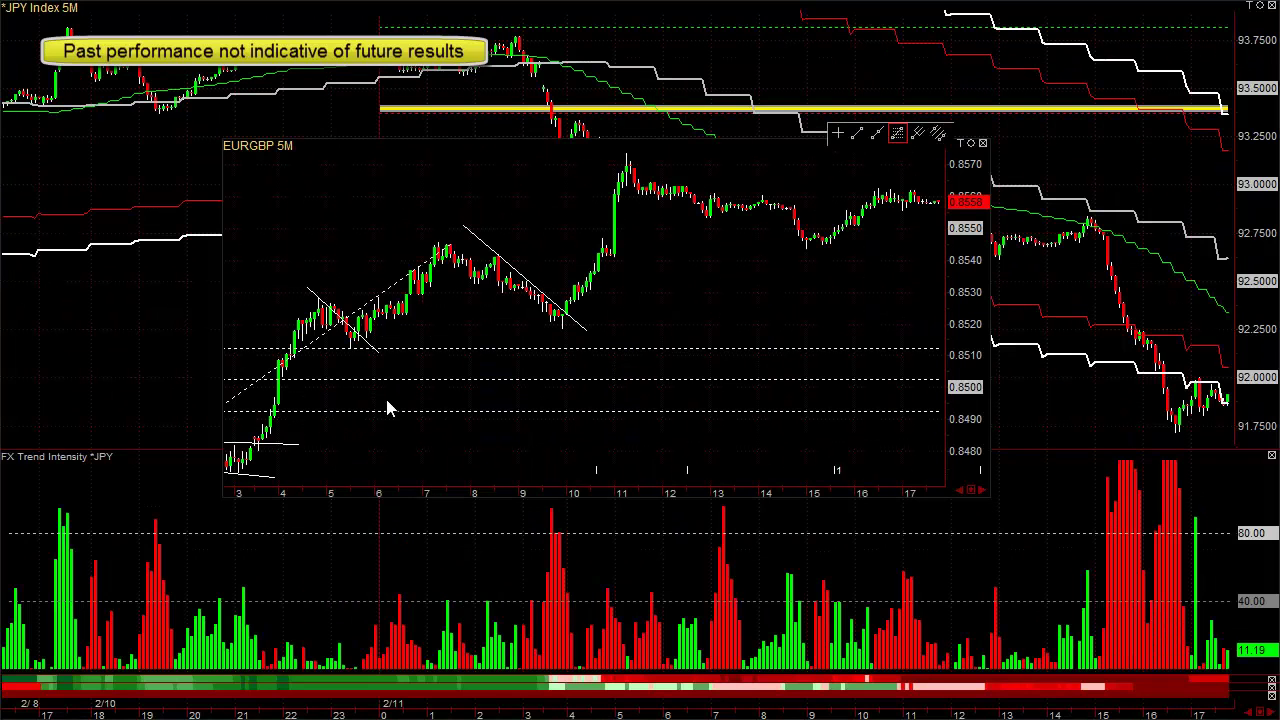
{"action": "left_click_drag", "start_coordinate": [432, 493], "coordinate": [671, 491]}
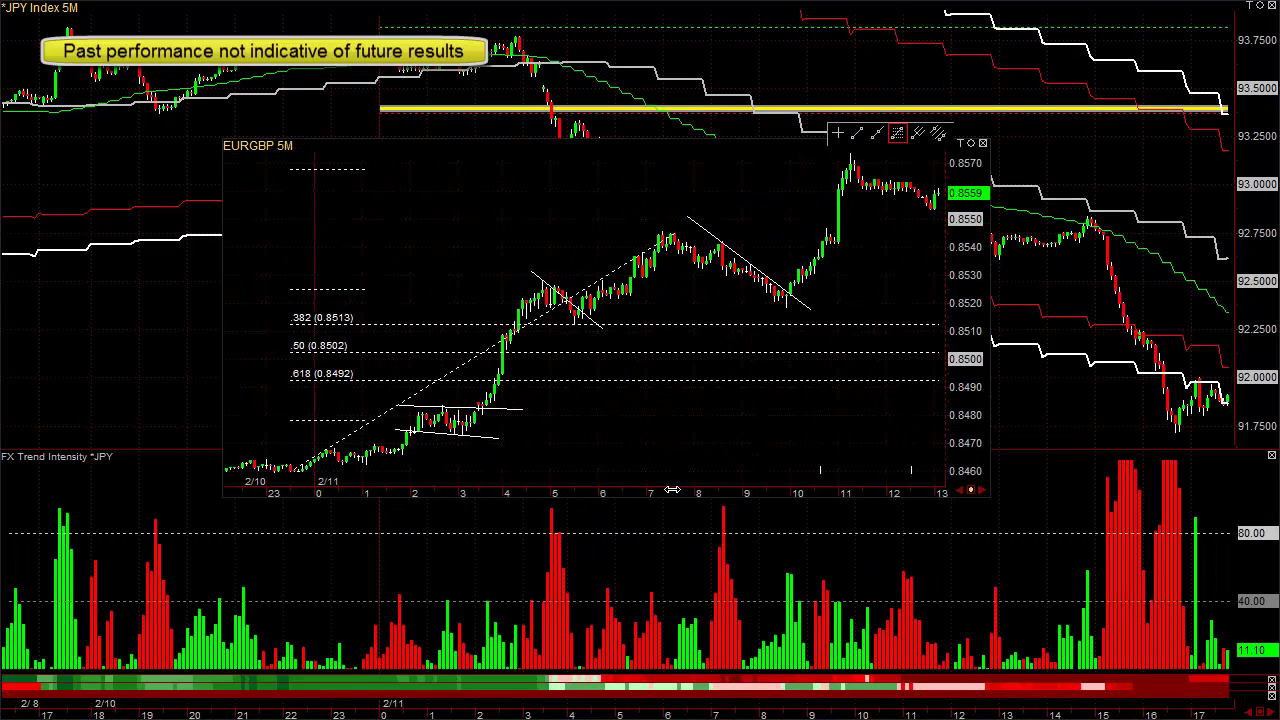
- Delete the Fibonacci retracement spanning the 0.8460 low and the 0.8545 high from the EURGBP chart
{"action": "left_click_drag", "start_coordinate": [365, 464], "coordinate": [388, 450]}
{"action": "left_click", "coordinate": [642, 252]}
{"action": "right_click", "coordinate": [645, 258]}
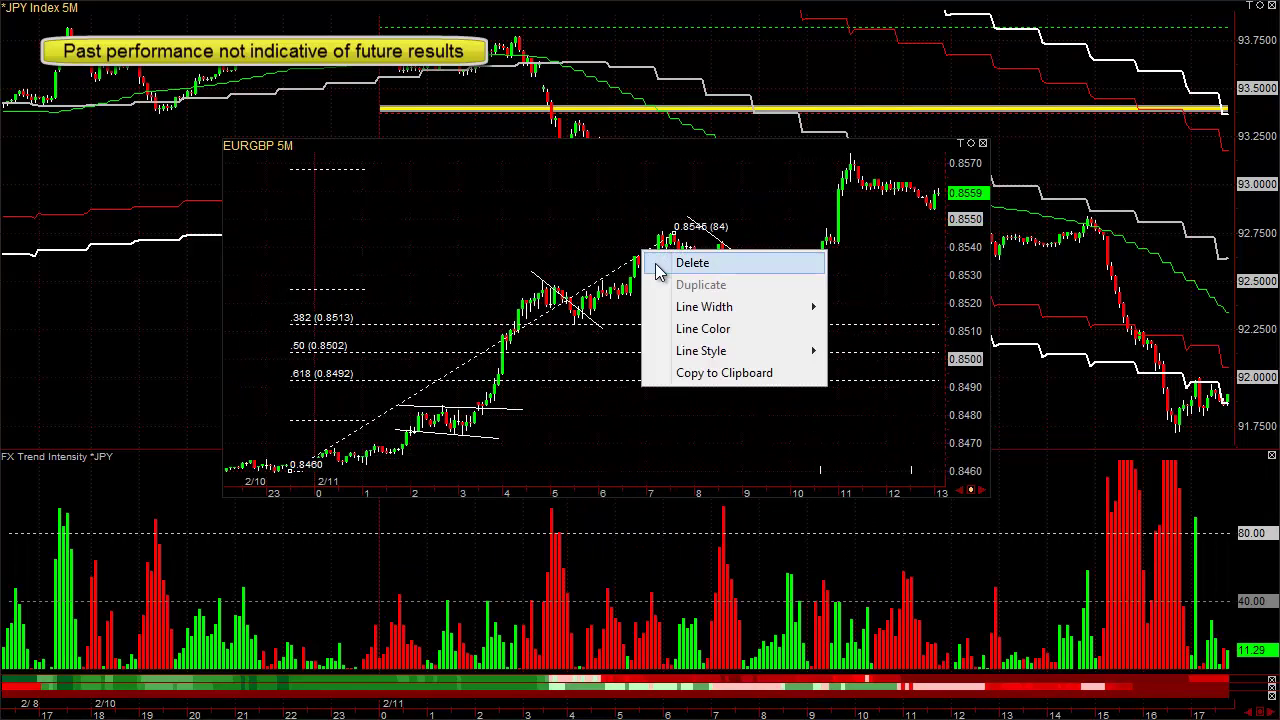
{"action": "left_click", "coordinate": [668, 262]}
{"action": "double_click", "coordinate": [671, 232]}
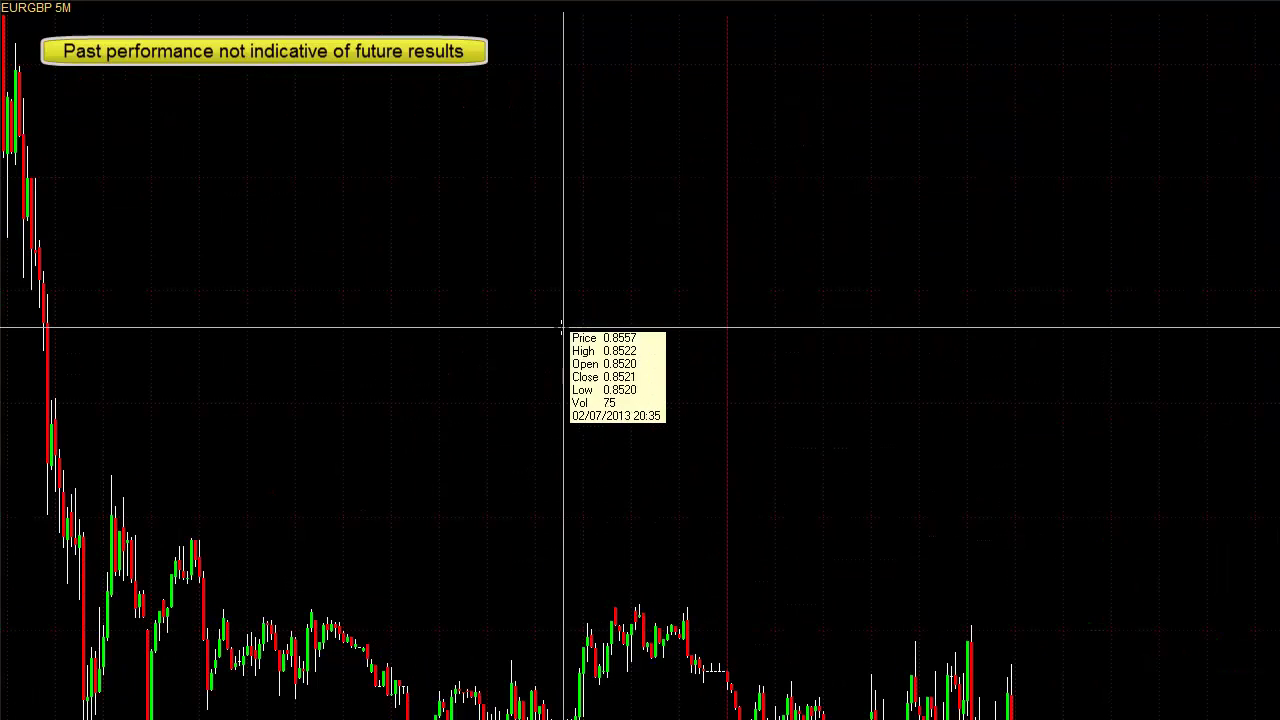
{"action": "right_click", "coordinate": [588, 322]}
{"action": "left_click", "coordinate": [635, 356]}
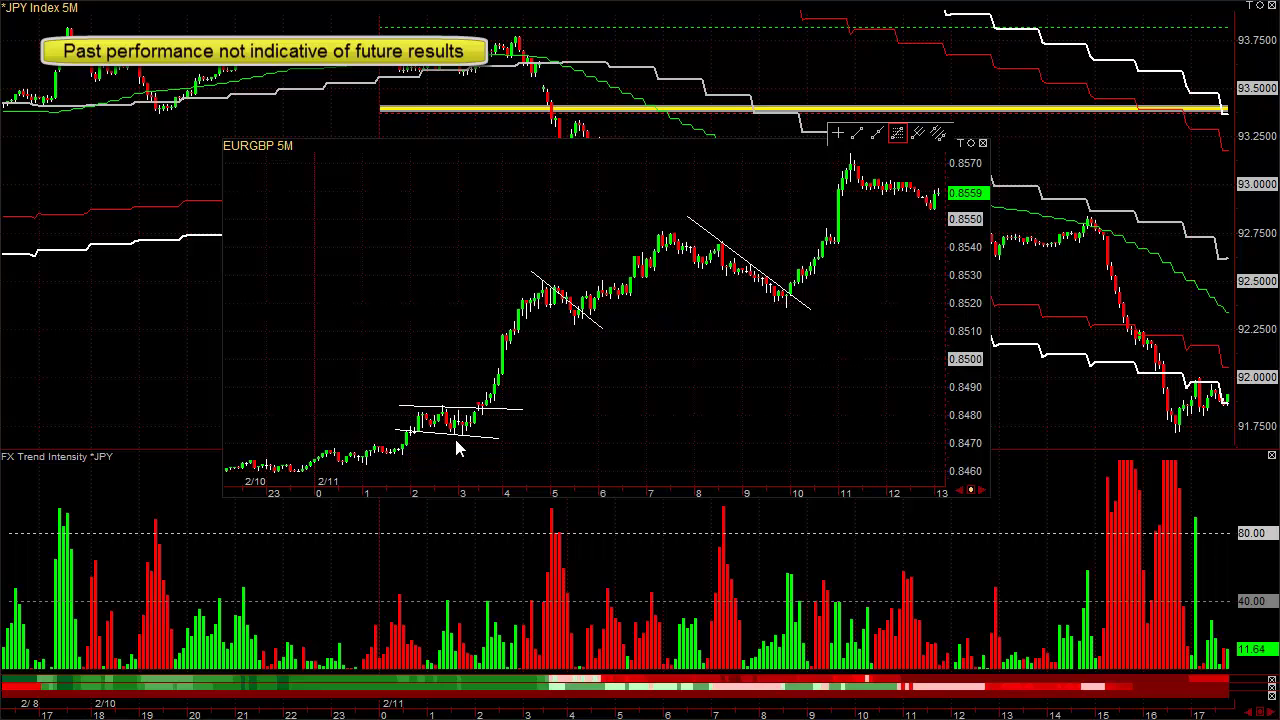
- Draw a Fibonacci retracement from EURGBP's 0.8474 low to its 0.8546 high and inspect the hour 11 peak and the hour 10 breakout with the crosshair
{"action": "left_click_drag", "start_coordinate": [455, 432], "coordinate": [661, 231]}
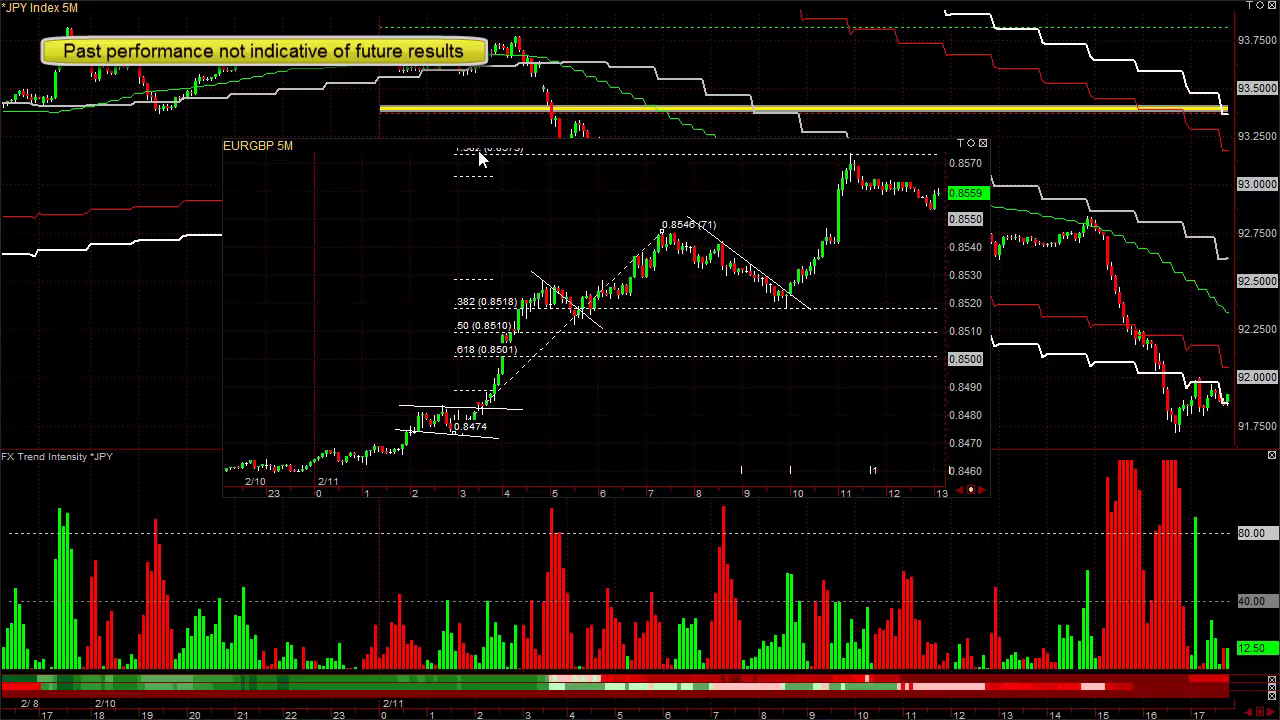
{"action": "left_click", "coordinate": [852, 155]}
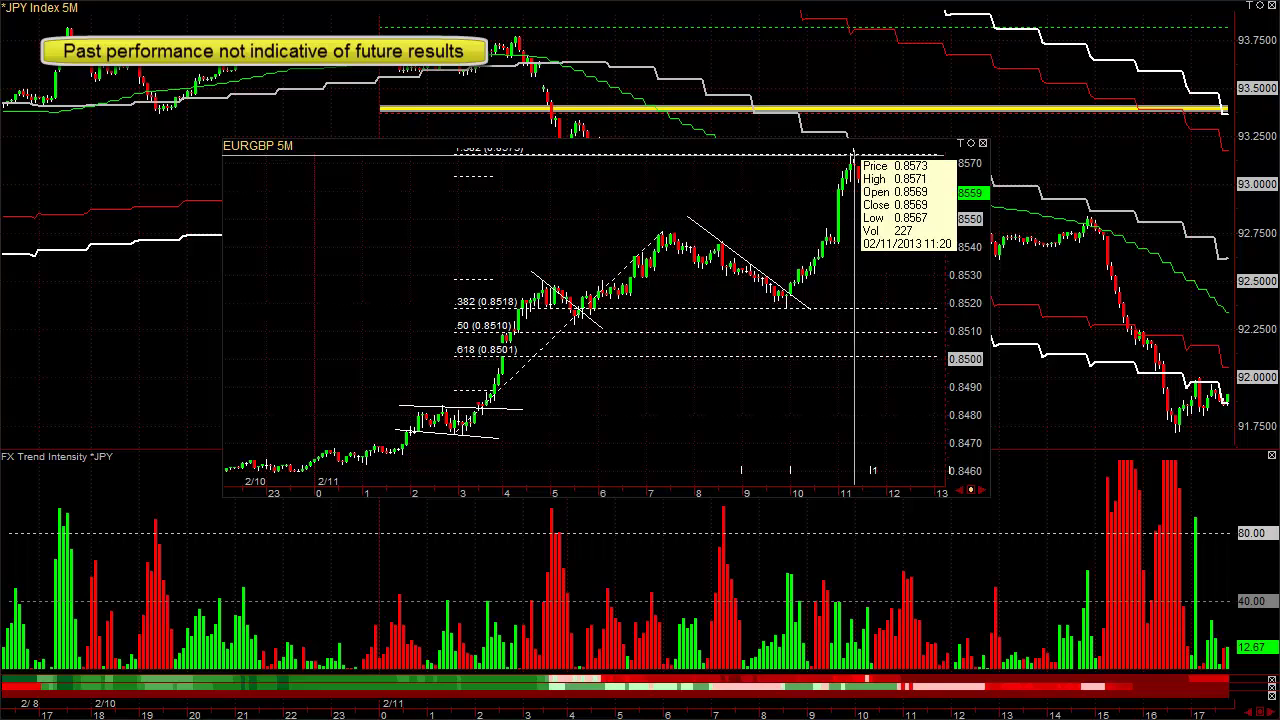
{"action": "left_click", "coordinate": [852, 155]}
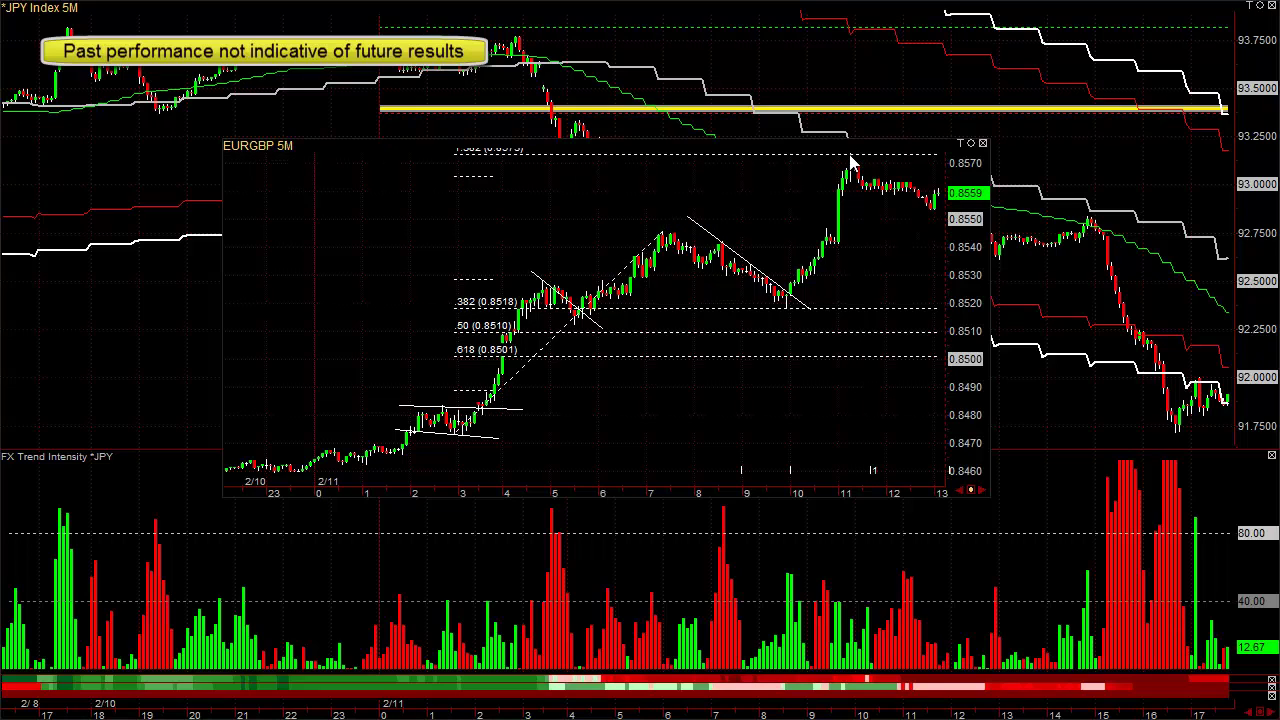
{"action": "left_click_drag", "start_coordinate": [816, 287], "coordinate": [810, 285]}
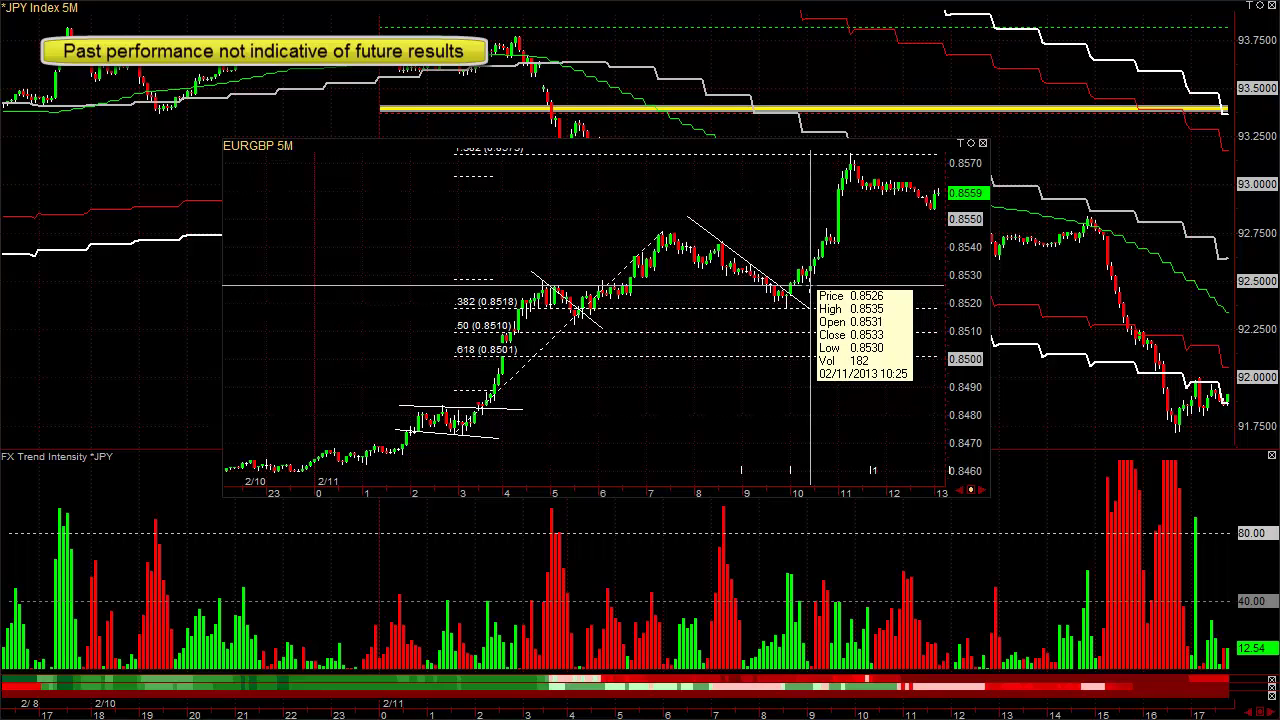
{"action": "left_click_drag", "start_coordinate": [810, 285], "coordinate": [810, 285]}
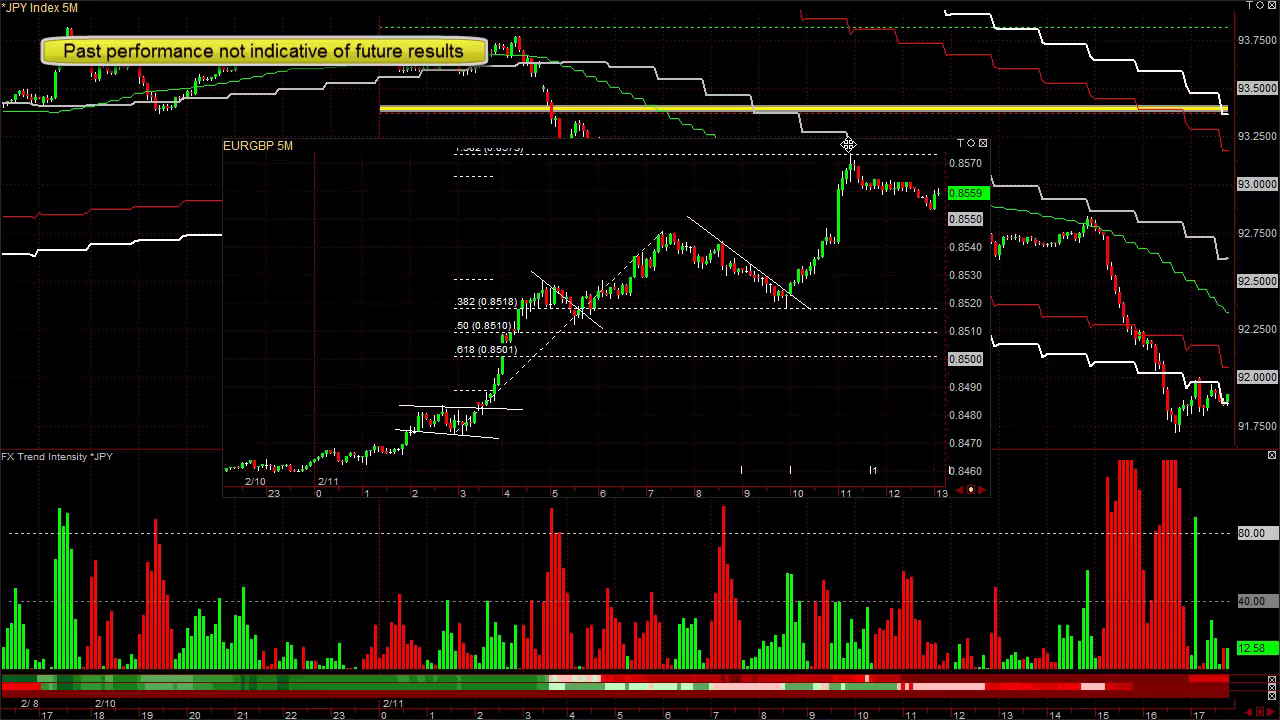